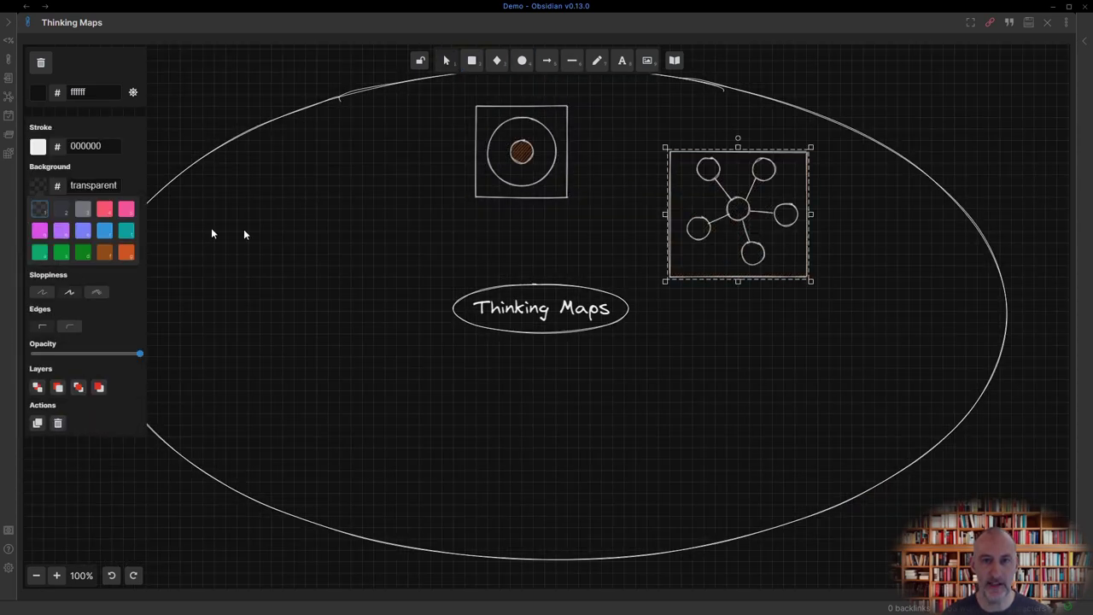
Fill the bubble map's central circle with orange and join the double-bubble map's circles with straight lines.
{"action": "left_click", "coordinate": [738, 208]}
{"action": "left_click", "coordinate": [126, 252]}
{"action": "mouse_move", "coordinate": [771, 361]}
{"action": "left_mouse_down"}
{"action": "mouse_move", "coordinate": [827, 358]}
{"action": "mouse_move", "coordinate": [815, 325]}
{"action": "left_mouse_up"}
{"action": "left_click", "coordinate": [58, 388]}
{"action": "key", "text": "6"}
{"action": "left_click_drag", "start_coordinate": [833, 363], "coordinate": [819, 362]}
{"action": "left_click_drag", "start_coordinate": [836, 372], "coordinate": [818, 394]}
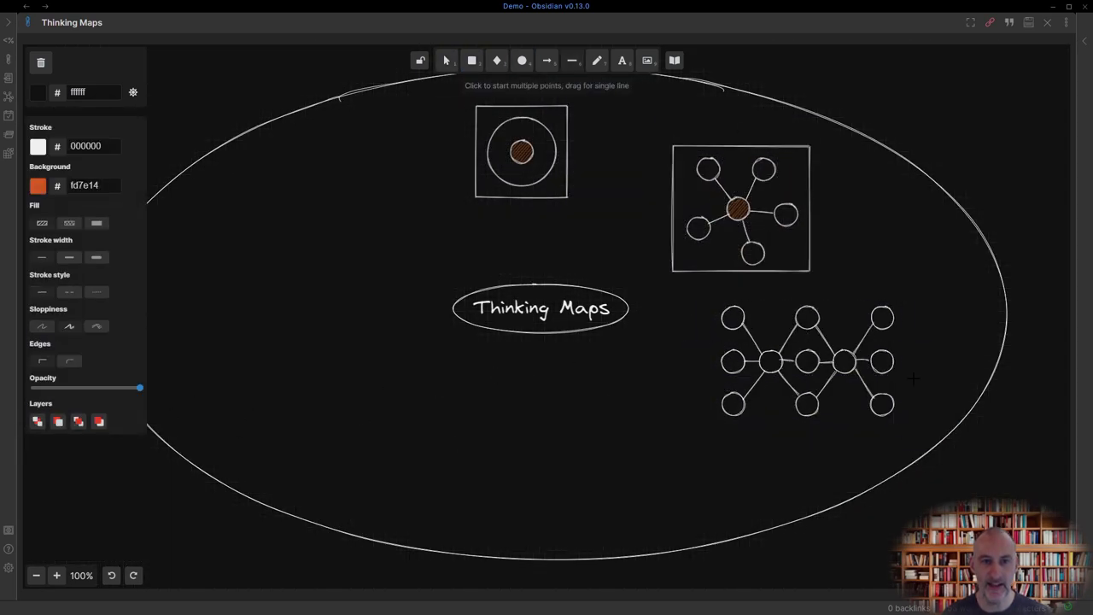
Frame the double-bubble map with a rectangle and reposition the double-bubble and bubble maps.
{"action": "left_click_drag", "start_coordinate": [703, 289], "coordinate": [905, 428]}
{"action": "left_click_drag", "start_coordinate": [807, 361], "coordinate": [829, 345]}
{"action": "left_click_drag", "start_coordinate": [738, 209], "coordinate": [702, 184]}
Draw and frame a tree map below the Thinking Maps title, and add a short horizontal line for the brace map.
{"action": "left_click_drag", "start_coordinate": [595, 424], "coordinate": [698, 424]}
{"action": "left_click_drag", "start_coordinate": [575, 443], "coordinate": [723, 443]}
{"action": "left_click_drag", "start_coordinate": [554, 405], "coordinate": [743, 502]}
{"action": "left_click_drag", "start_coordinate": [649, 443], "coordinate": [633, 455]}
{"action": "left_click_drag", "start_coordinate": [373, 391], "coordinate": [433, 391]}
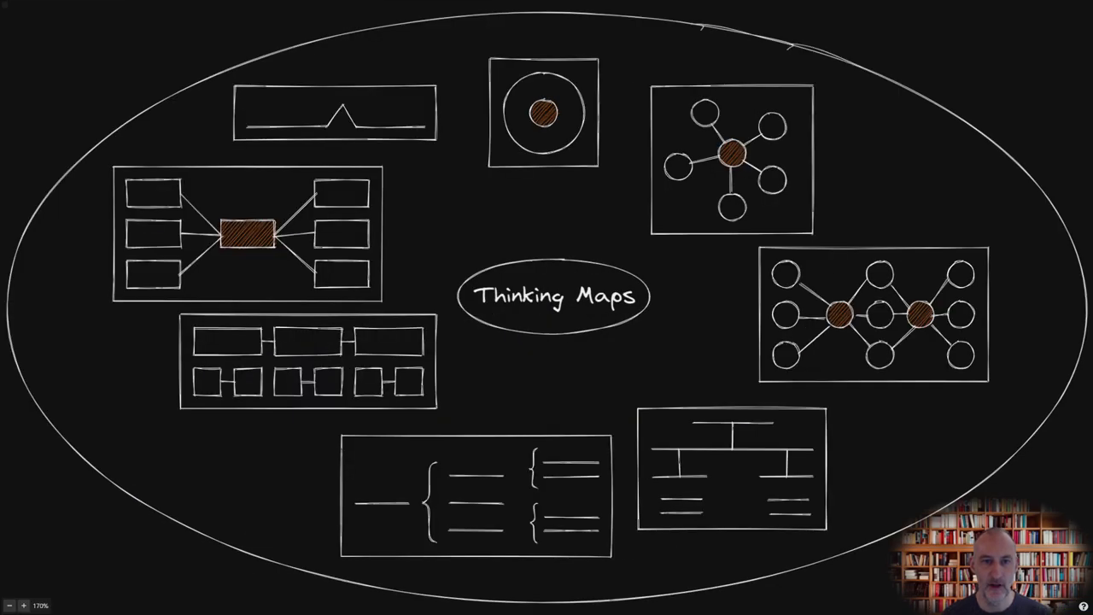
Write the heading "Double-Bubble Map" and, two lines below it, the question "How are these alike and different?".
{"action": "type", "text": "Double-Bubble Map"}
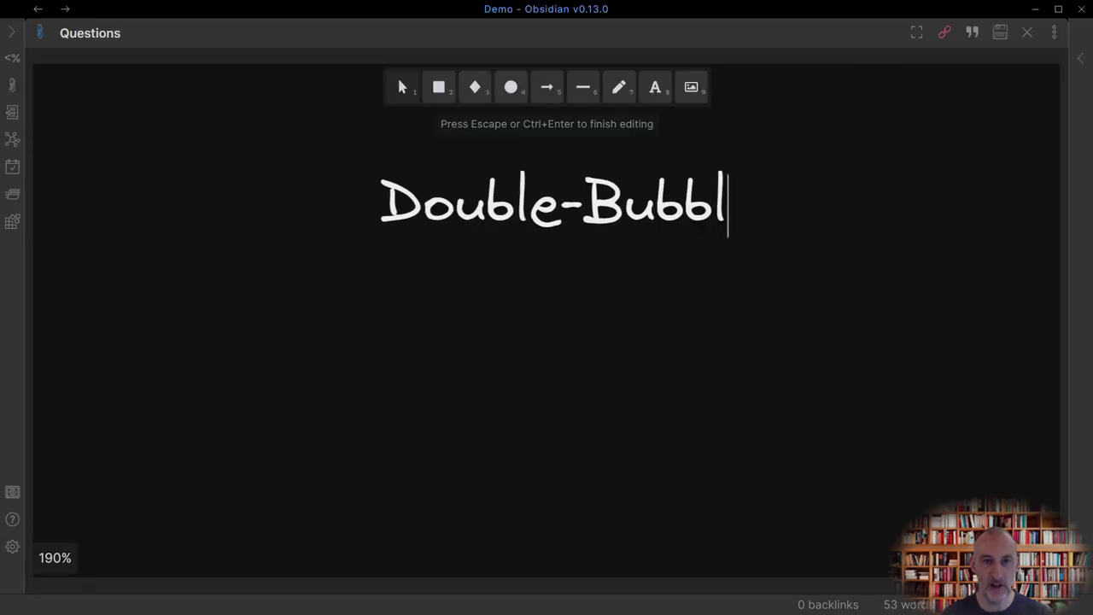
{"action": "key", "text": "Return"}
{"action": "key", "text": "Return"}
{"action": "type", "text": "How are th"}
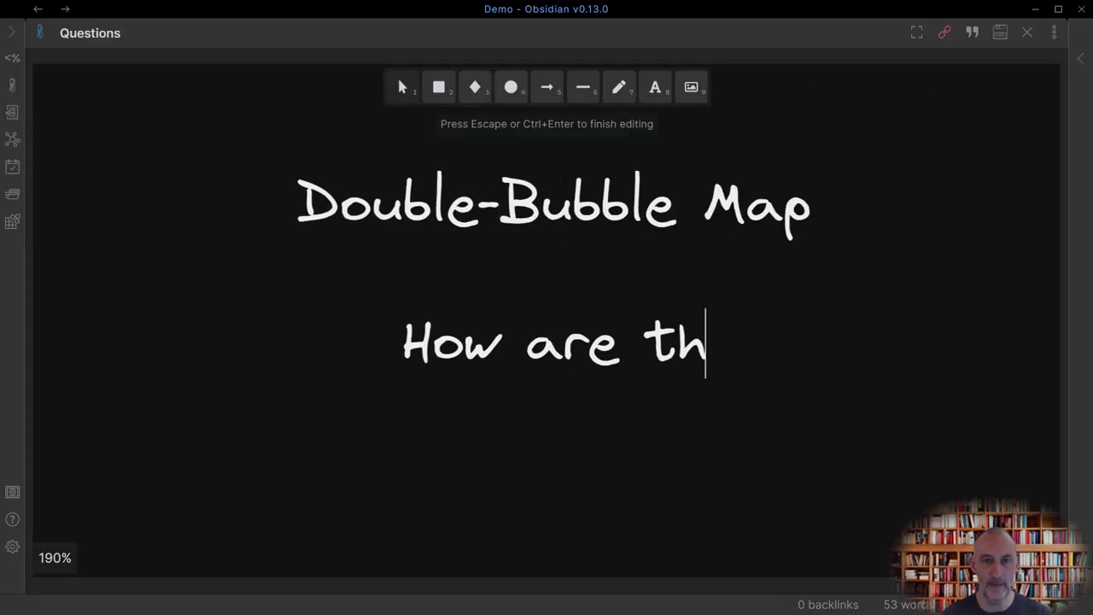
{"action": "type", "text": "ese alike and different"}
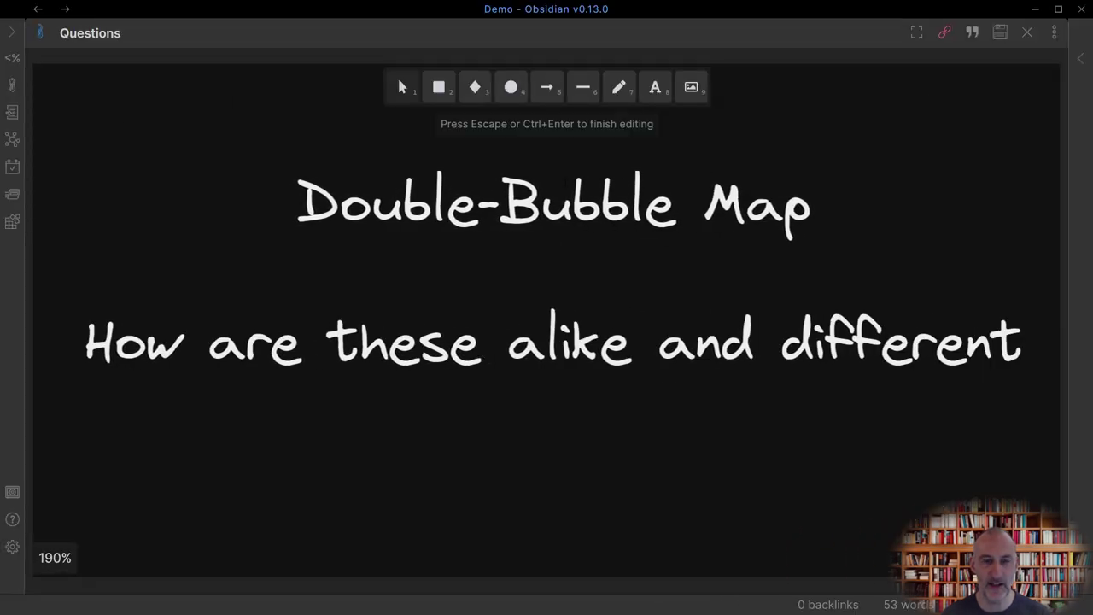
{"action": "type", "text": "?"}
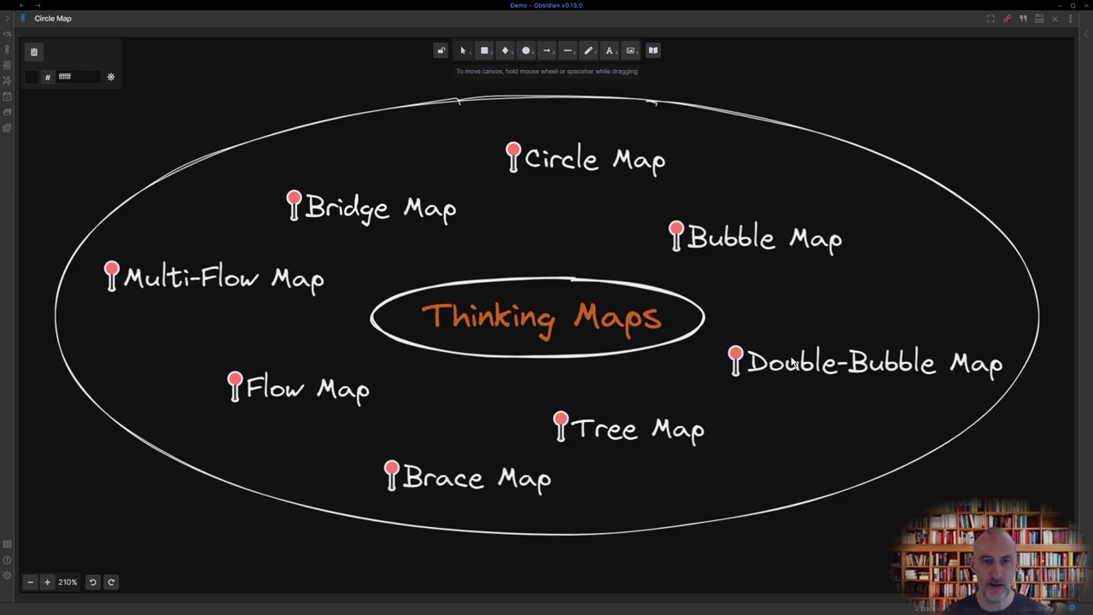
Open the linked Double-Bubble Map drawing and draw a large rectangular frame across the empty canvas.
{"action": "left_click", "coordinate": [791, 360], "text": "ctrl"}
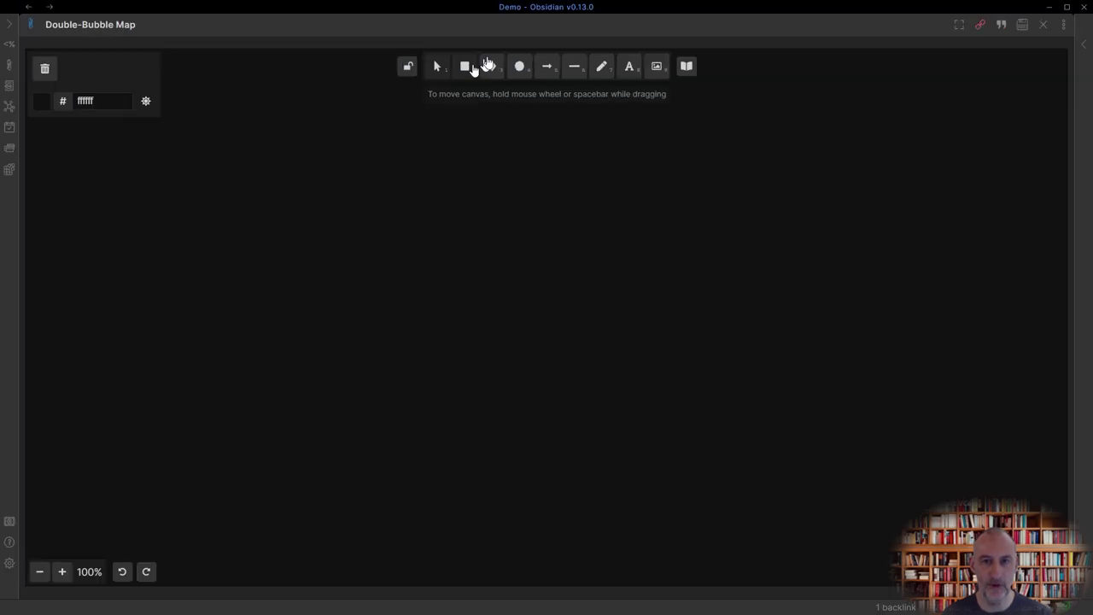
{"action": "left_click", "coordinate": [465, 66]}
{"action": "left_click_drag", "start_coordinate": [193, 101], "coordinate": [1032, 576]}
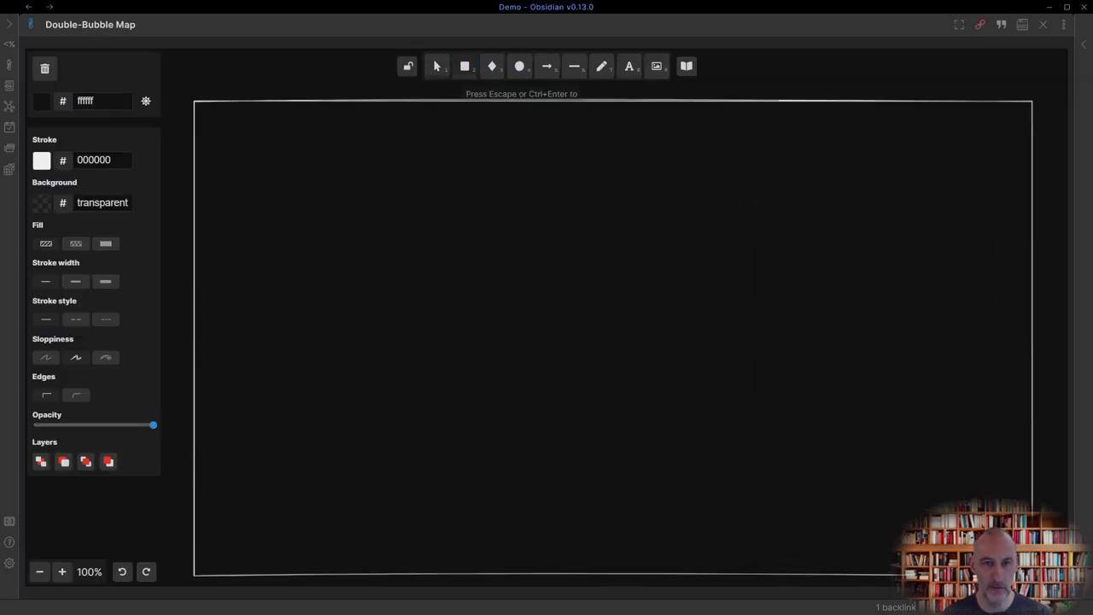
Add the caption "How would you compare Roam to Obsidian?" just above the frame's upper-left corner.
{"action": "double_click", "coordinate": [195, 90]}
{"action": "type", "text": "How would you compare Roaam to Obsidian?"}
{"action": "key", "text": "Escape"}
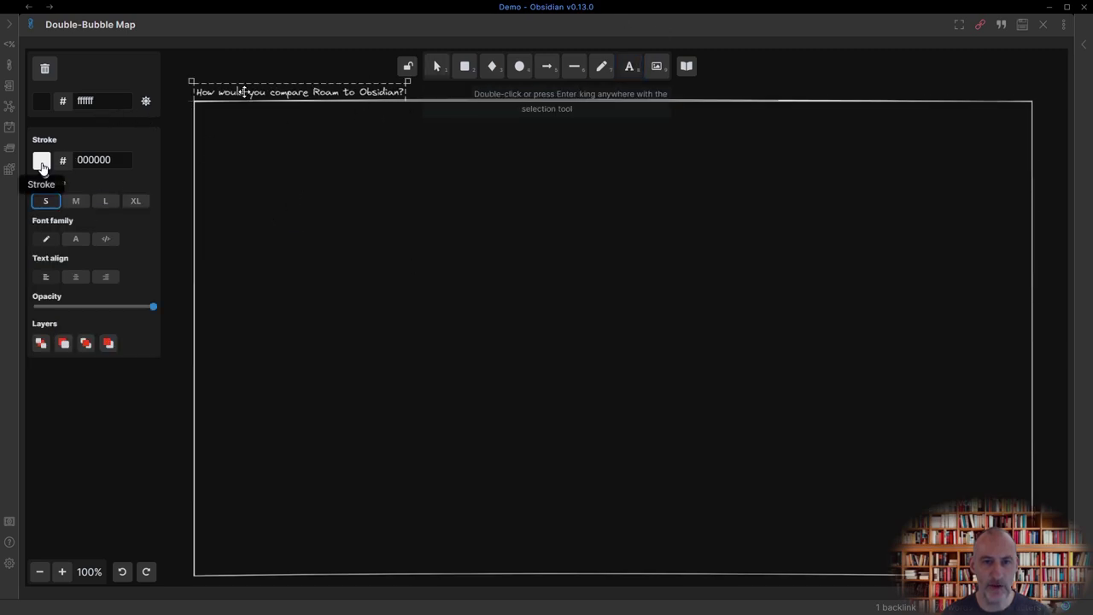
Insert the purple crystal from the library, shrink it to a small icon and place it in the frame's right half.
{"action": "left_click", "coordinate": [685, 66]}
{"action": "scroll", "coordinate": [594, 210], "scroll_direction": "down", "scroll_amount": 5}
{"action": "left_click", "coordinate": [646, 340]}
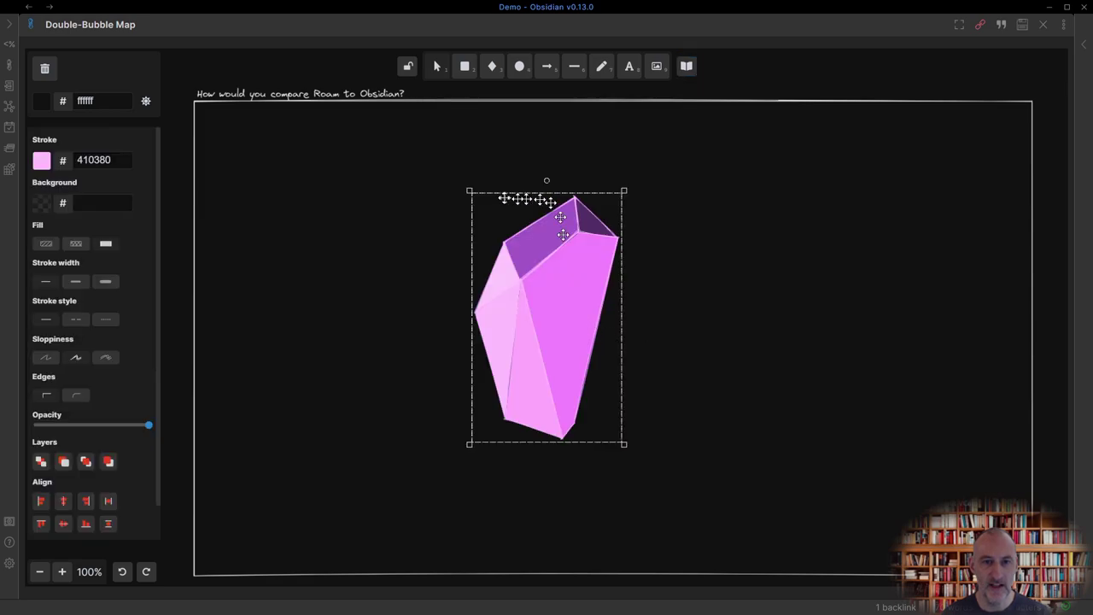
{"action": "left_click_drag", "start_coordinate": [471, 192], "coordinate": [613, 378]}
{"action": "left_click_drag", "start_coordinate": [623, 422], "coordinate": [777, 344]}
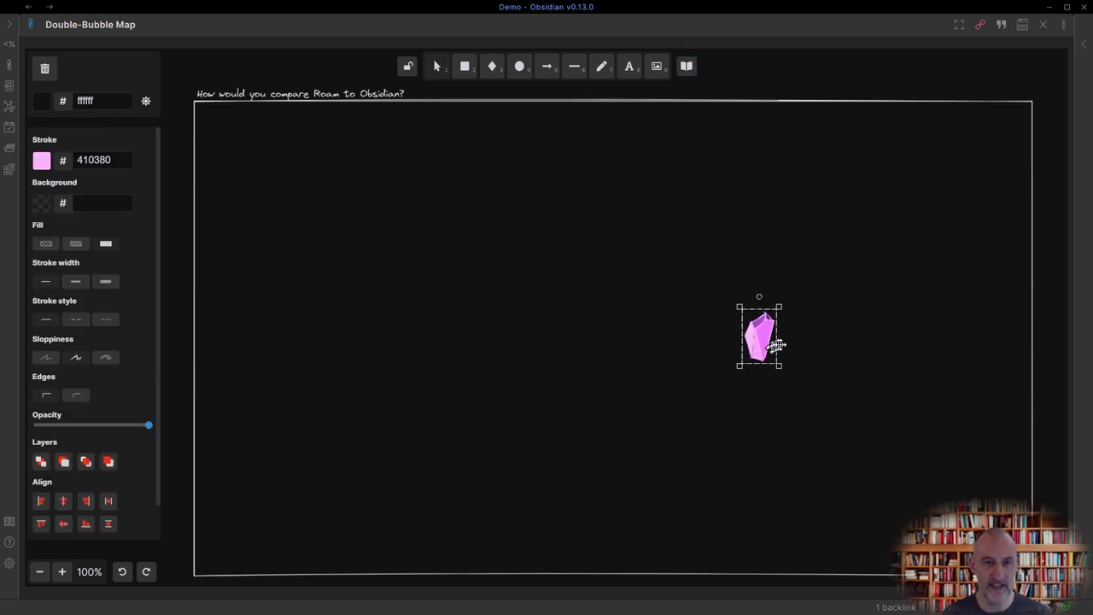
Copy the Roam logo from another window, paste it into the drawing and place it level with the crystal on its left.
{"action": "key", "text": "alt+Tab"}
{"action": "right_click", "coordinate": [796, 235]}
{"action": "left_click", "coordinate": [807, 381]}
{"action": "key", "text": "alt+Tab"}
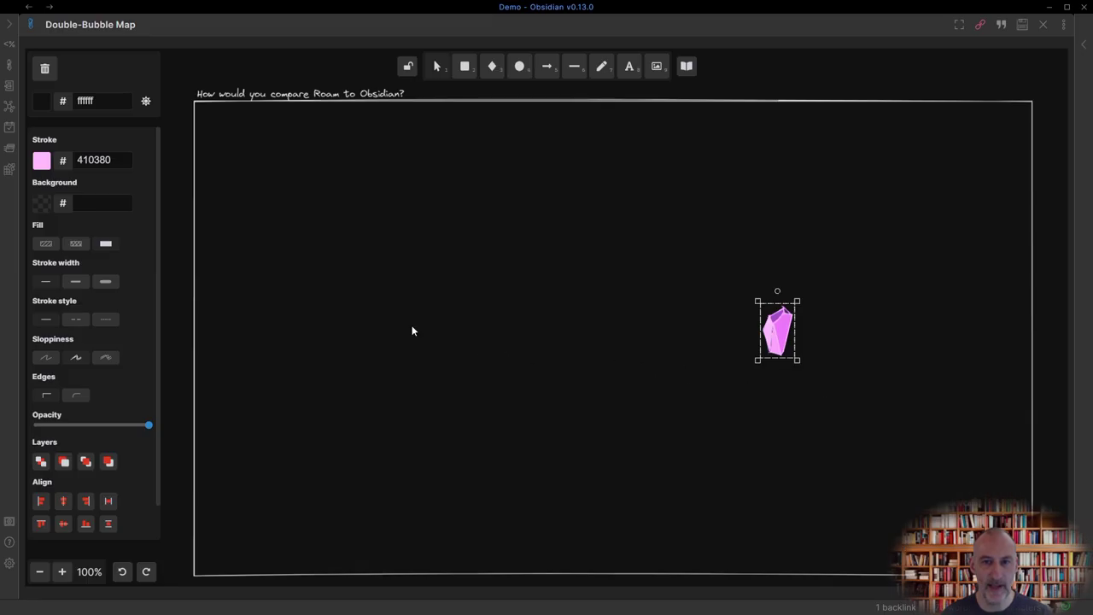
{"action": "key", "text": "ctrl+v"}
{"action": "left_click_drag", "start_coordinate": [273, 186], "coordinate": [522, 335]}
Draw a circle around the Roam logo and centre a matching circle on the crystal.
{"action": "key", "text": "4"}
{"action": "left_click_drag", "start_coordinate": [487, 297], "coordinate": [557, 374]}
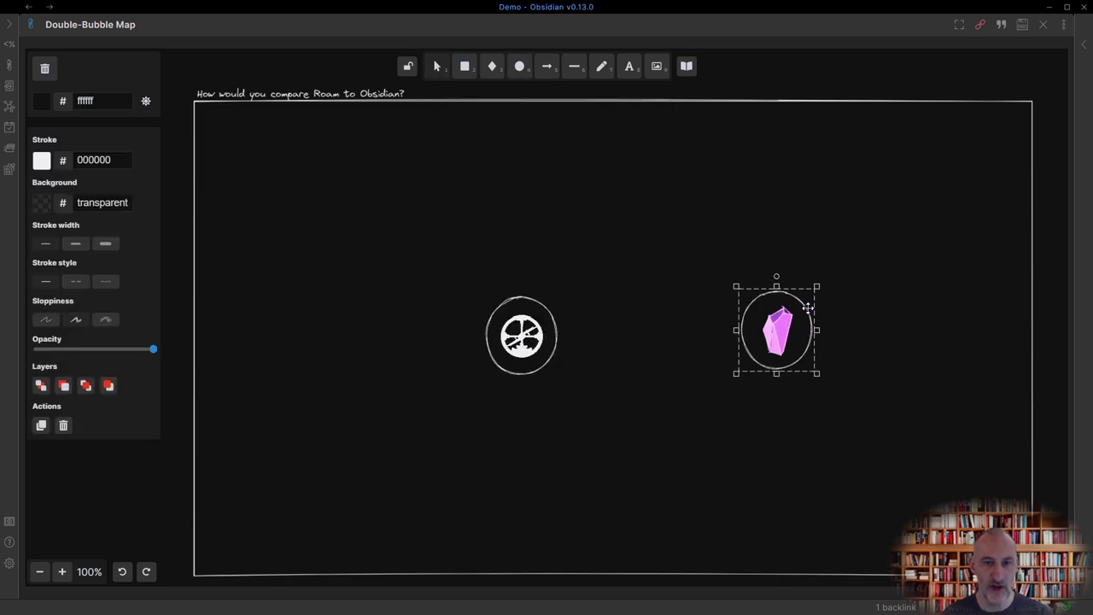
{"action": "left_click", "coordinate": [777, 332], "text": "shift"}
{"action": "left_click", "coordinate": [63, 500]}
{"action": "left_click", "coordinate": [63, 523]}
Centre the Roam logo in its circle and group the crystal with its circle.
{"action": "left_click_drag", "start_coordinate": [472, 284], "coordinate": [570, 388]}
{"action": "left_click", "coordinate": [64, 424]}
{"action": "left_click", "coordinate": [63, 446]}
{"action": "left_click_drag", "start_coordinate": [723, 279], "coordinate": [829, 394]}
{"action": "key", "text": "ctrl+g"}
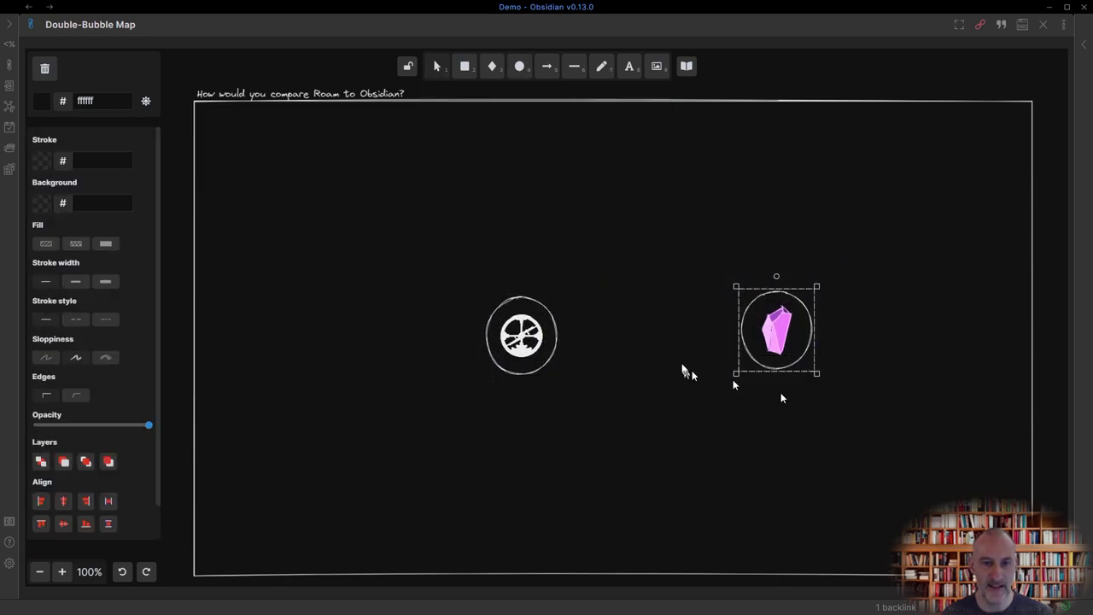
Align the circled Roam logo and circled crystal on one horizontal line and shift both slightly left.
{"action": "left_click", "coordinate": [530, 342], "text": "shift"}
{"action": "left_click", "coordinate": [63, 523]}
{"action": "left_click_drag", "start_coordinate": [768, 341], "coordinate": [759, 345]}
{"action": "left_click", "coordinate": [939, 168]}
Add the text "Markdown" above and between the two logos and enclose it in an ellipse.
{"action": "double_click", "coordinate": [590, 195]}
{"action": "type", "text": "Markdown"}
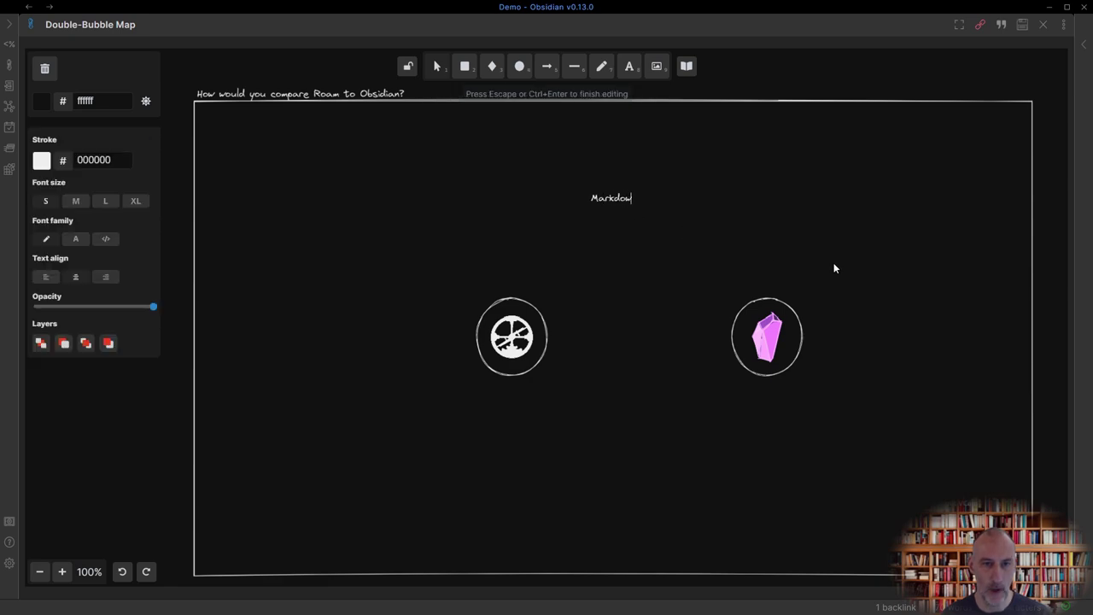
{"action": "left_click", "coordinate": [834, 262]}
{"action": "left_click_drag", "start_coordinate": [615, 194], "coordinate": [621, 198]}
{"action": "key", "text": "4"}
{"action": "left_click_drag", "start_coordinate": [585, 187], "coordinate": [652, 220]}
Remove the end arrowhead from the arrow style and connect both logos to the Markdown bubble.
{"action": "key", "text": "5"}
{"action": "left_click", "coordinate": [76, 354]}
{"action": "left_click", "coordinate": [48, 377]}
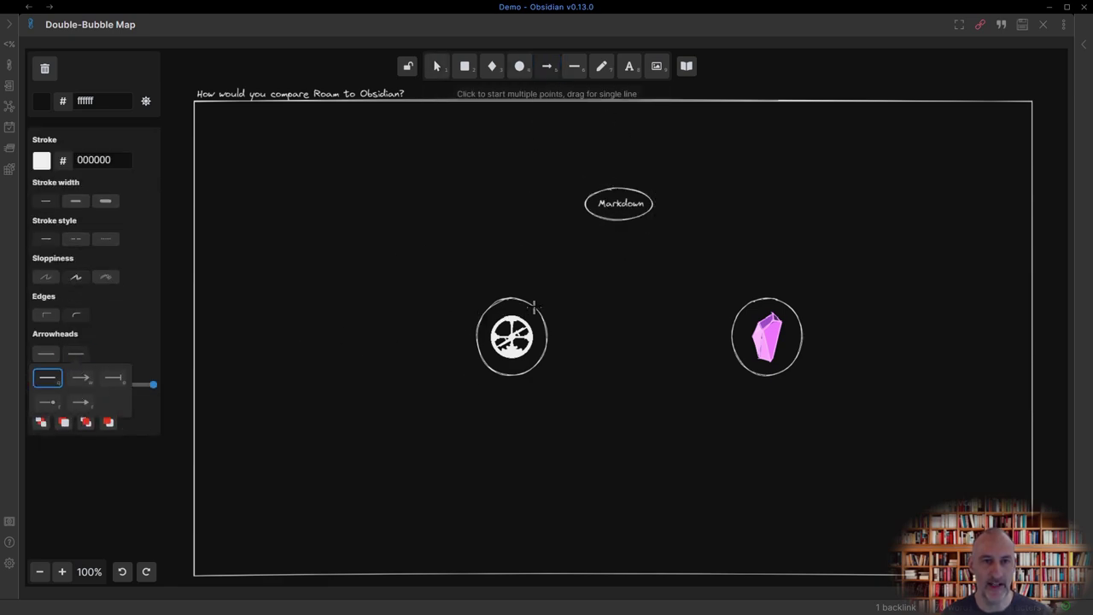
{"action": "left_click_drag", "start_coordinate": [534, 305], "coordinate": [594, 215]}
{"action": "key", "text": "5"}
{"action": "left_click_drag", "start_coordinate": [745, 306], "coordinate": [649, 210]}
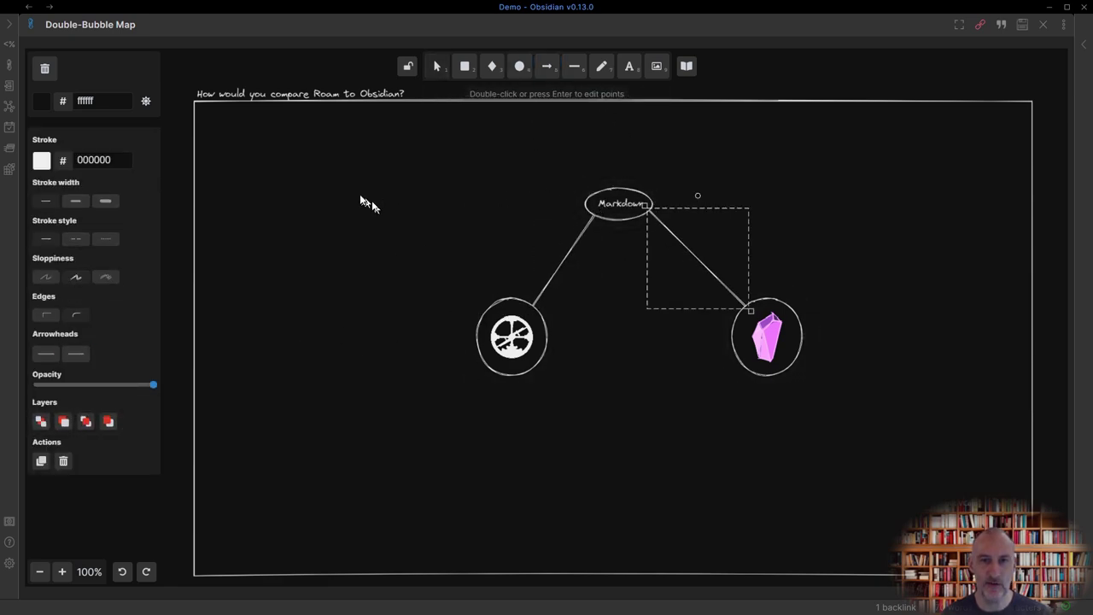
Add a circled "Files in folders" bubble in the frame's upper-right area, above and right of the crystal.
{"action": "double_click", "coordinate": [835, 169]}
{"action": "left_click", "coordinate": [899, 236]}
{"action": "key", "text": "4"}
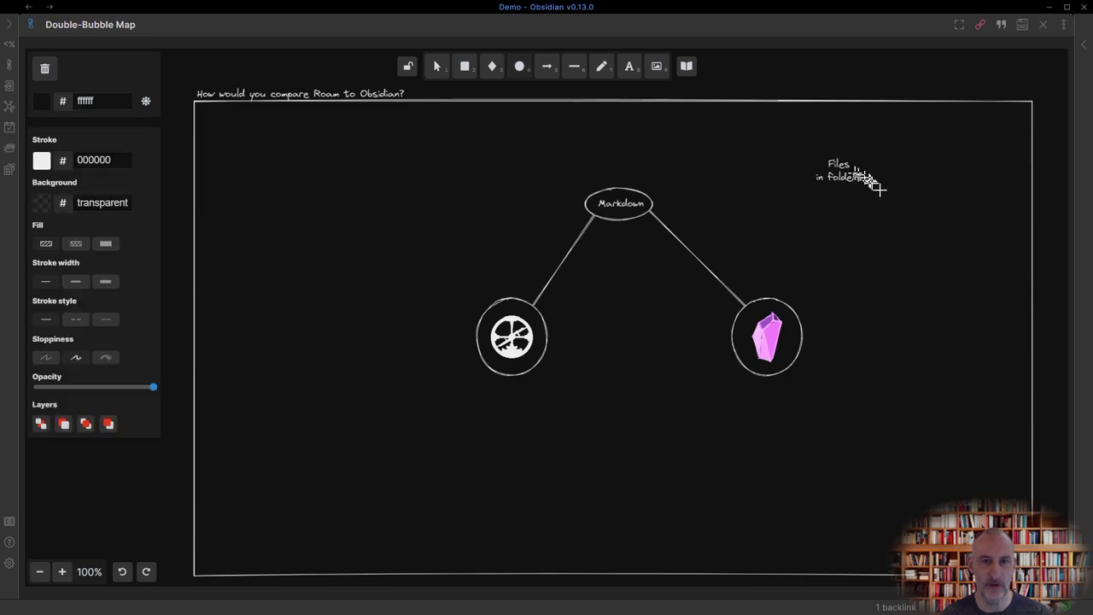
{"action": "left_click_drag", "start_coordinate": [805, 146], "coordinate": [877, 201]}
{"action": "left_click_drag", "start_coordinate": [929, 224], "coordinate": [798, 137]}
{"action": "left_click_drag", "start_coordinate": [841, 173], "coordinate": [881, 169]}
Add a circled "Datomic graph database" bubble in the frame's upper-left area.
{"action": "double_click", "coordinate": [327, 155]}
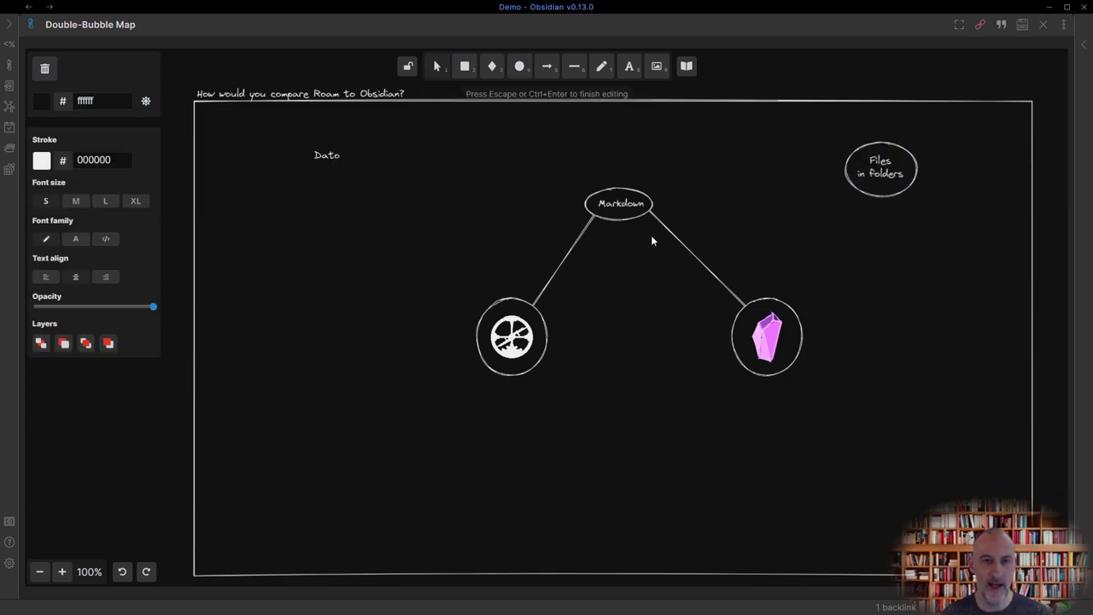
{"action": "left_click", "coordinate": [652, 236]}
{"action": "key", "text": "4"}
{"action": "mouse_move", "coordinate": [290, 138]}
{"action": "left_mouse_down"}
{"action": "mouse_move", "coordinate": [338, 192]}
{"action": "mouse_move", "coordinate": [361, 200]}
{"action": "left_mouse_up"}
{"action": "left_click", "coordinate": [342, 160], "text": "shift"}
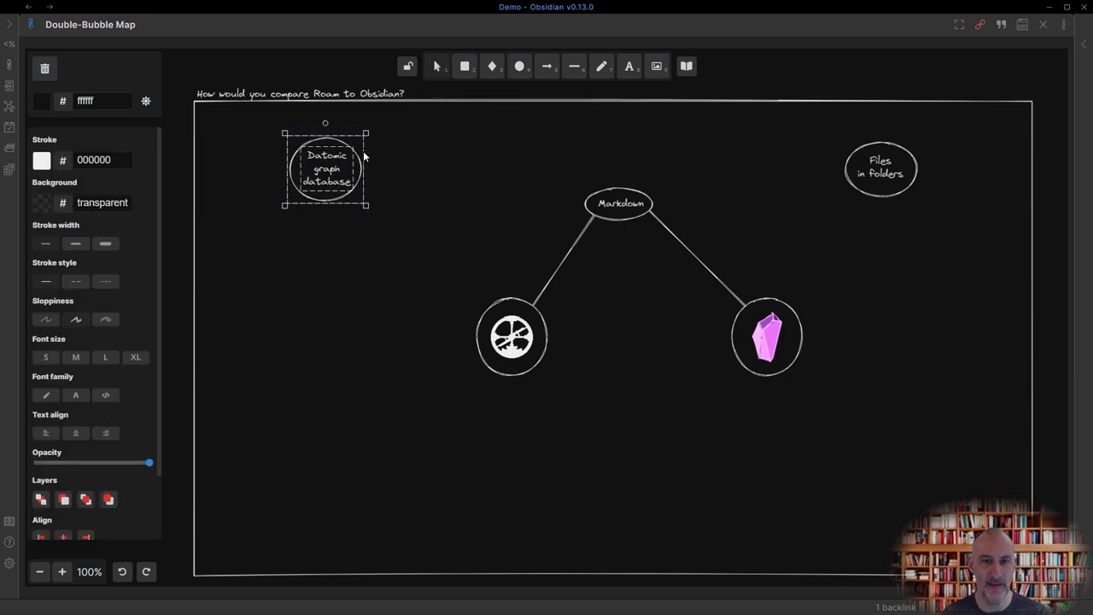
Connect the Roam logo to the Datomic graph database bubble and the crystal to the Files in folders bubble.
{"action": "key", "text": "5"}
{"action": "left_click_drag", "start_coordinate": [488, 307], "coordinate": [355, 187]}
{"action": "left_click_drag", "start_coordinate": [783, 300], "coordinate": [856, 190]}
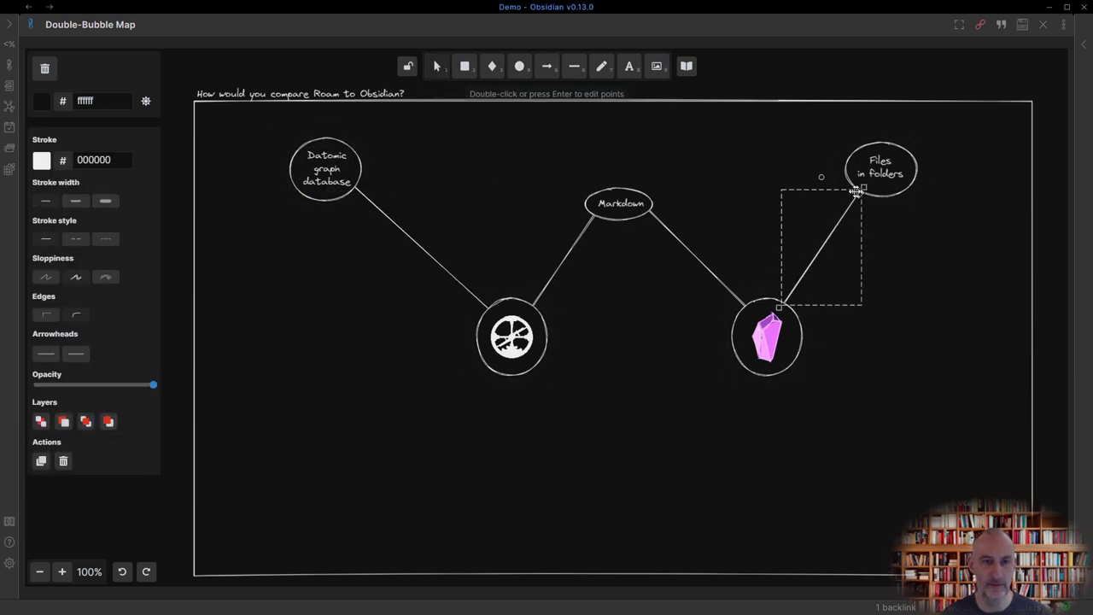
Add the text "Forward links backlinks" below the Markdown bubble and move the Markdown bubble up.
{"action": "double_click", "coordinate": [621, 253]}
{"action": "key", "text": "Escape"}
{"action": "left_click", "coordinate": [619, 201]}
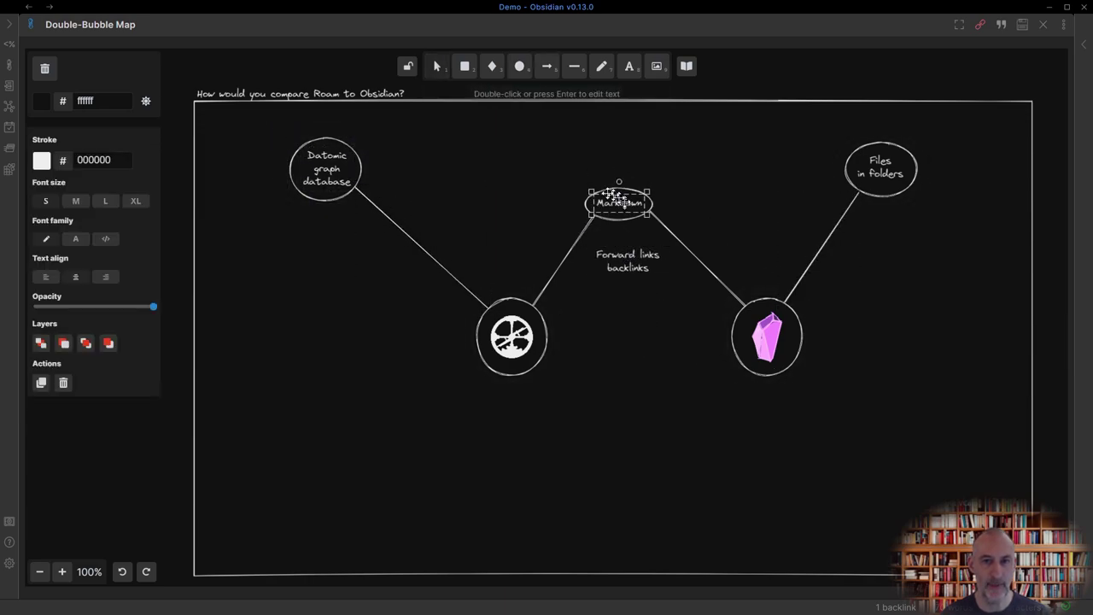
{"action": "left_click", "coordinate": [610, 189], "text": "shift"}
{"action": "left_click_drag", "start_coordinate": [619, 204], "coordinate": [622, 171]}
{"action": "key", "text": "5"}
{"action": "mouse_move", "coordinate": [620, 257]}
{"action": "left_mouse_down"}
{"action": "mouse_move", "coordinate": [631, 245]}
{"action": "mouse_move", "coordinate": [673, 264]}
{"action": "left_mouse_up"}
{"action": "key", "text": "ctrl+z"}
Enclose the Forward links backlinks text in an ellipse and connect it to both logos.
{"action": "key", "text": "4"}
{"action": "left_click_drag", "start_coordinate": [589, 224], "coordinate": [674, 268]}
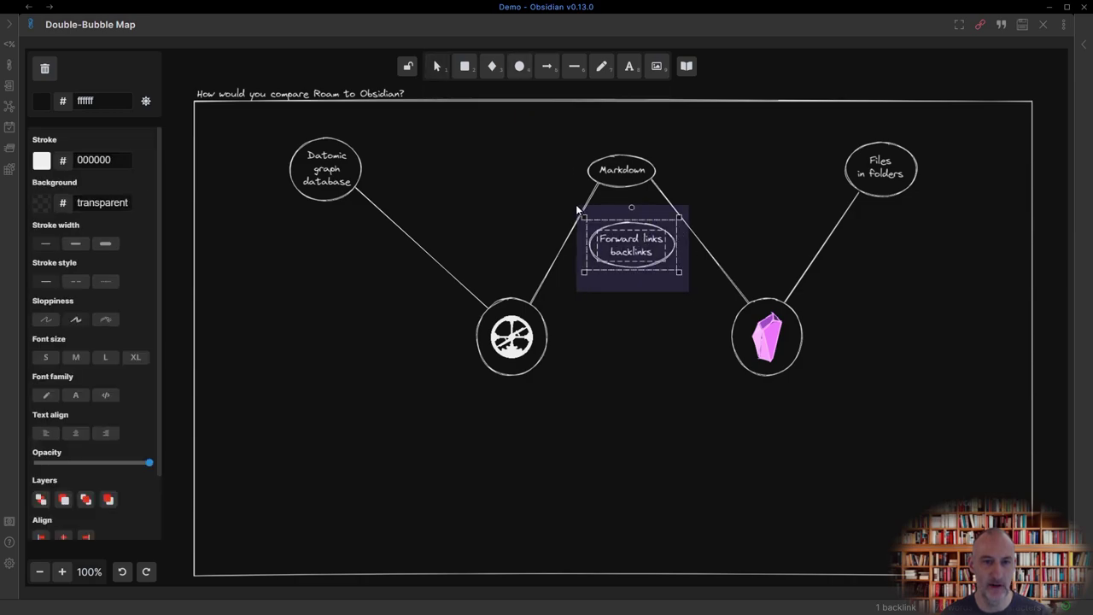
{"action": "key", "text": "l"}
{"action": "left_click_drag", "start_coordinate": [546, 321], "coordinate": [595, 259]}
{"action": "key", "text": "l"}
{"action": "left_click_drag", "start_coordinate": [742, 316], "coordinate": [670, 251]}
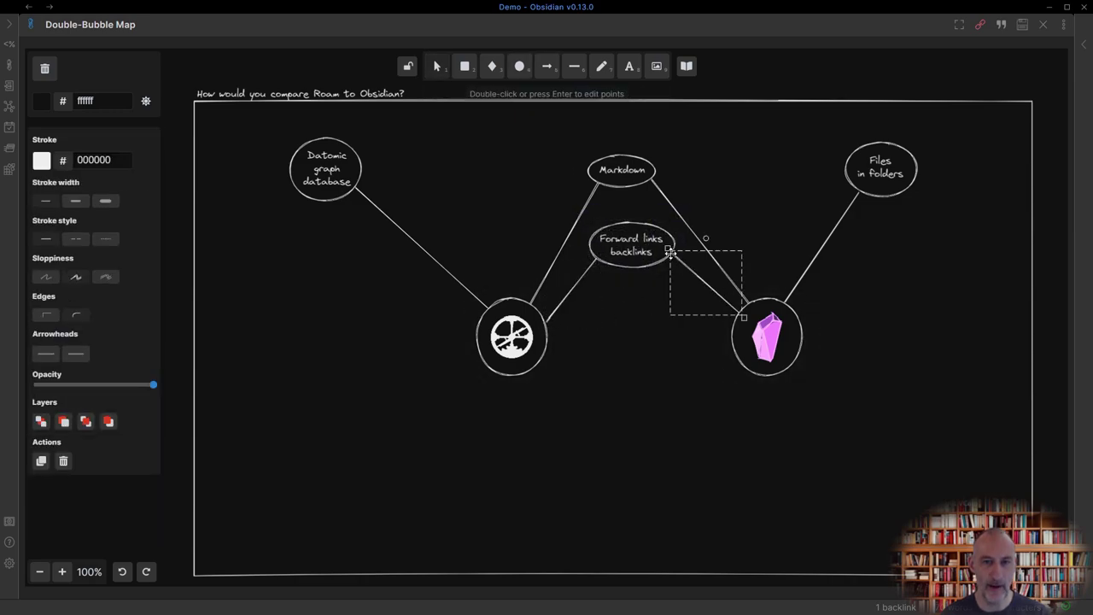
Add a circled "Datalog queries" bubble below the Datomic bubble, with the text centred in its circle.
{"action": "double_click", "coordinate": [310, 248]}
{"action": "type", "text": "Datalog queries"}
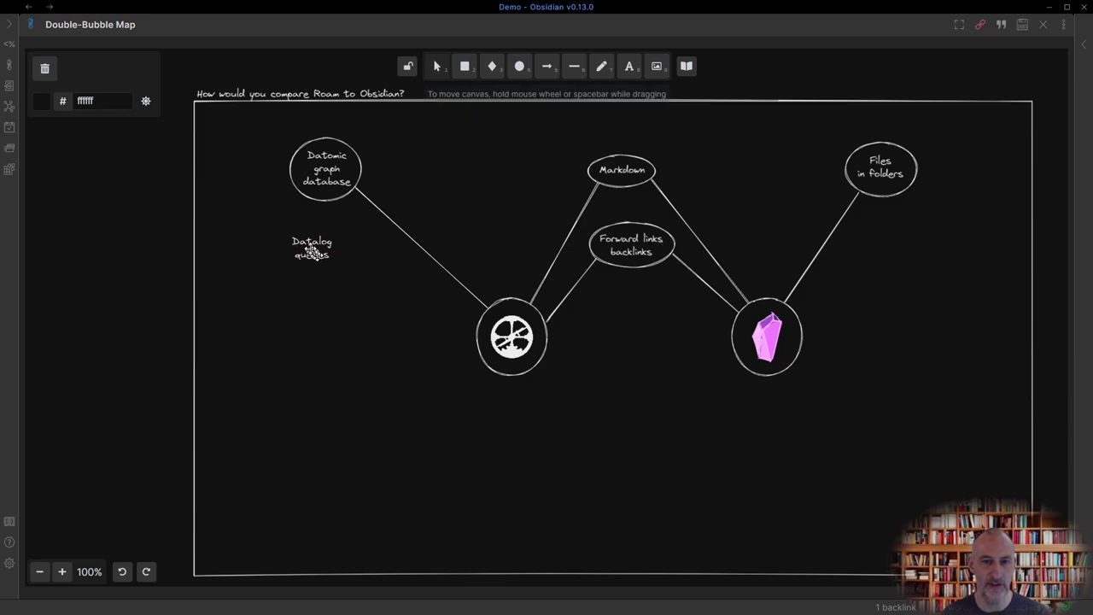
{"action": "left_click_drag", "start_coordinate": [313, 251], "coordinate": [325, 257]}
{"action": "key", "text": "4"}
{"action": "left_click_drag", "start_coordinate": [290, 224], "coordinate": [357, 280]}
{"action": "left_click_drag", "start_coordinate": [401, 321], "coordinate": [282, 218]}
{"action": "scroll", "coordinate": [81, 475], "scroll_direction": "down", "scroll_amount": 1}
{"action": "left_click", "coordinate": [63, 487]}
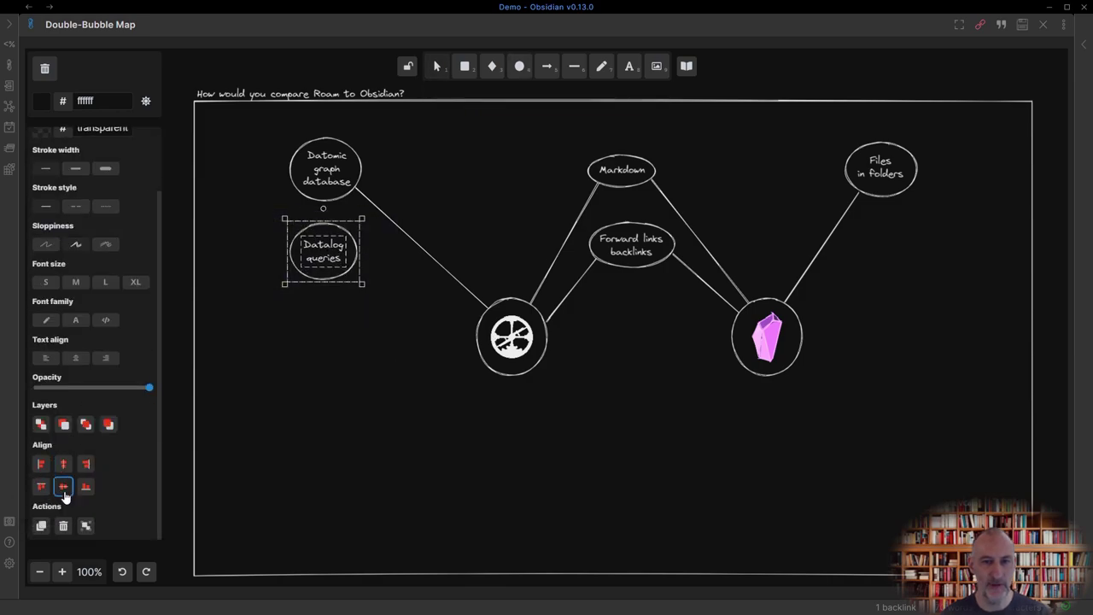
Add a circled "Dataview queries with plugin" bubble below the Files in folders bubble.
{"action": "double_click", "coordinate": [871, 255]}
{"action": "type", "text": "Dataview queries with plugin"}
{"action": "key", "text": "Escape"}
{"action": "key", "text": "e"}
{"action": "left_click_drag", "start_coordinate": [843, 226], "coordinate": [904, 287]}
{"action": "left_click_drag", "start_coordinate": [967, 338], "coordinate": [830, 213]}
{"action": "left_click_drag", "start_coordinate": [881, 263], "coordinate": [897, 254]}
Connect the crystal to the Dataview queries bubble and the Roam logo to the Datalog queries bubble.
{"action": "key", "text": "5"}
{"action": "left_click_drag", "start_coordinate": [801, 321], "coordinate": [859, 264]}
{"action": "key", "text": "5"}
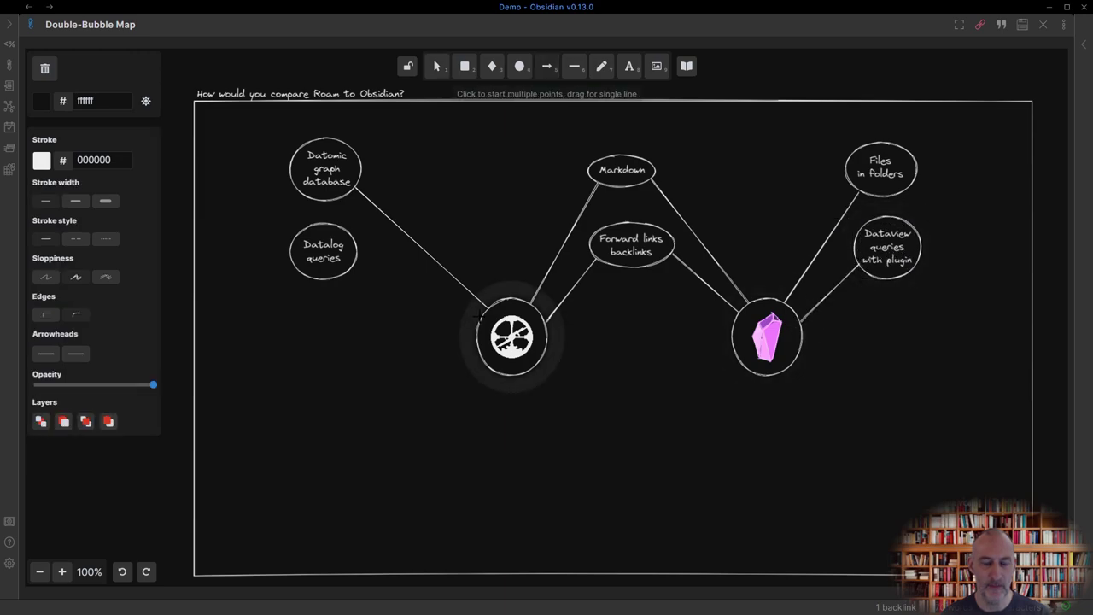
{"action": "left_click_drag", "start_coordinate": [483, 317], "coordinate": [357, 261]}
{"action": "left_click", "coordinate": [613, 301]}
Add a "Quasi WYSIWYG" bubble enclosed in an ellipse below the Forward links backlinks bubble.
{"action": "double_click", "coordinate": [611, 299]}
{"action": "type", "text": "Quasi WYSIWYG"}
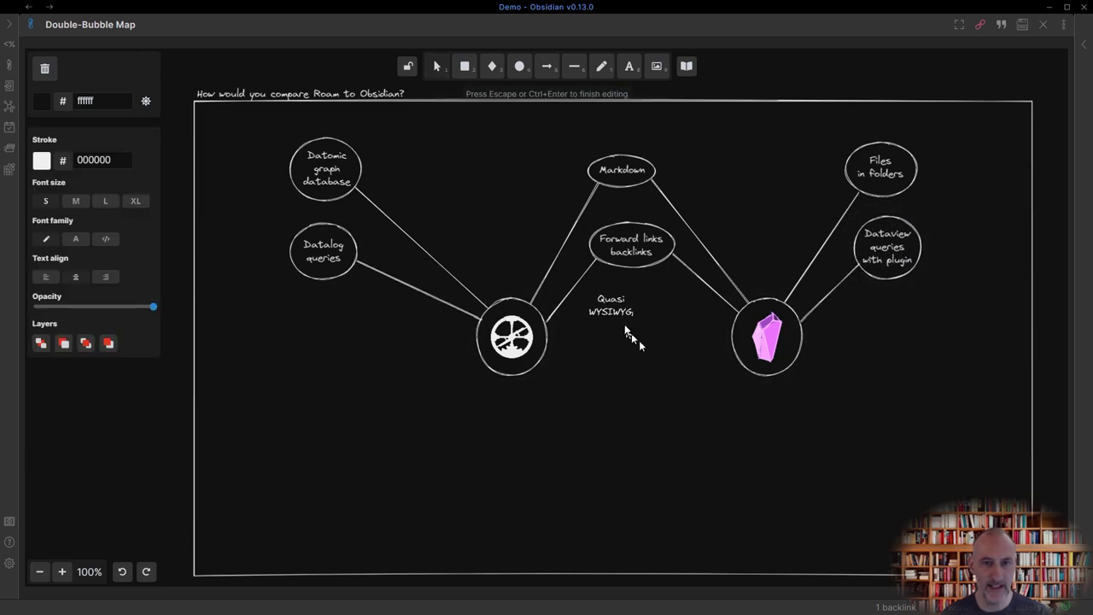
{"action": "key", "text": "Escape"}
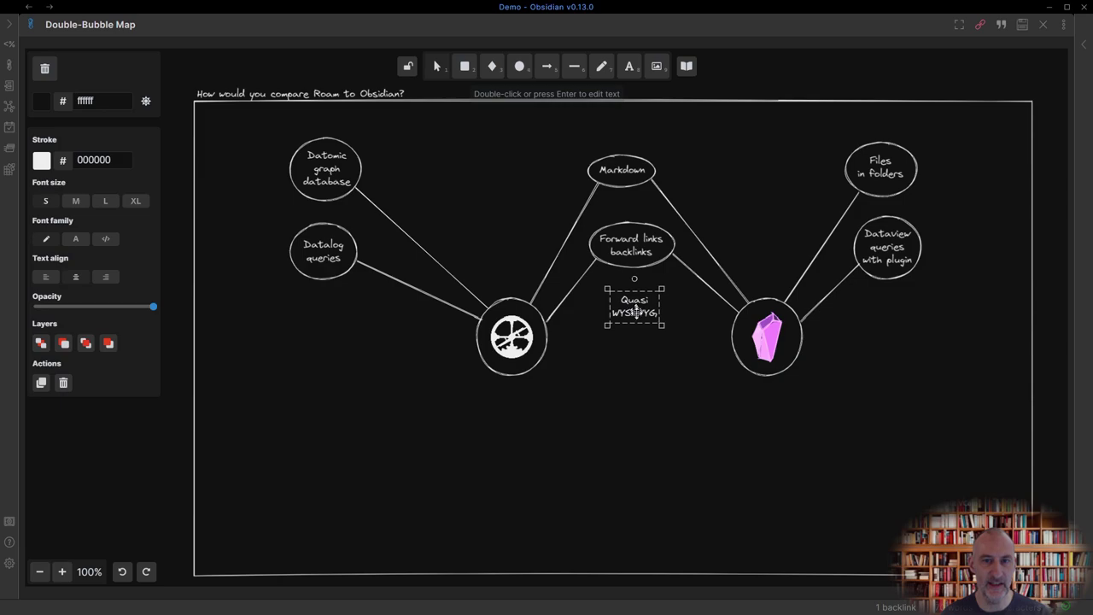
{"action": "key", "text": "l"}
{"action": "key", "text": "v"}
{"action": "left_click_drag", "start_coordinate": [707, 348], "coordinate": [581, 291]}
Connect the Quasi WYSIWYG bubble to the Roam logo and to the crystal.
{"action": "key", "text": "a"}
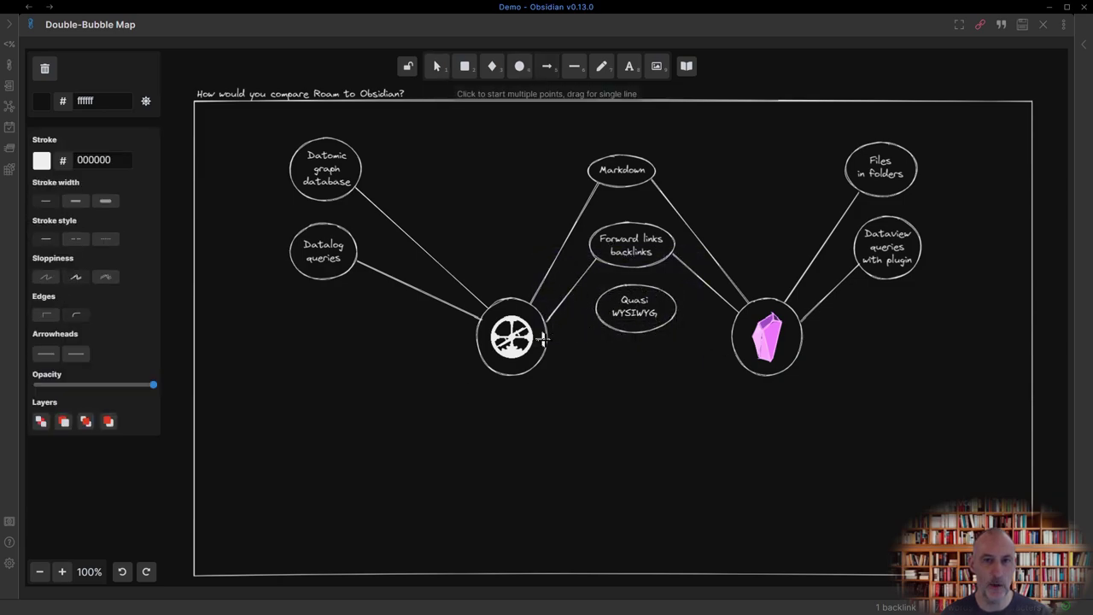
{"action": "left_click_drag", "start_coordinate": [542, 339], "coordinate": [594, 314]}
{"action": "key", "text": "a"}
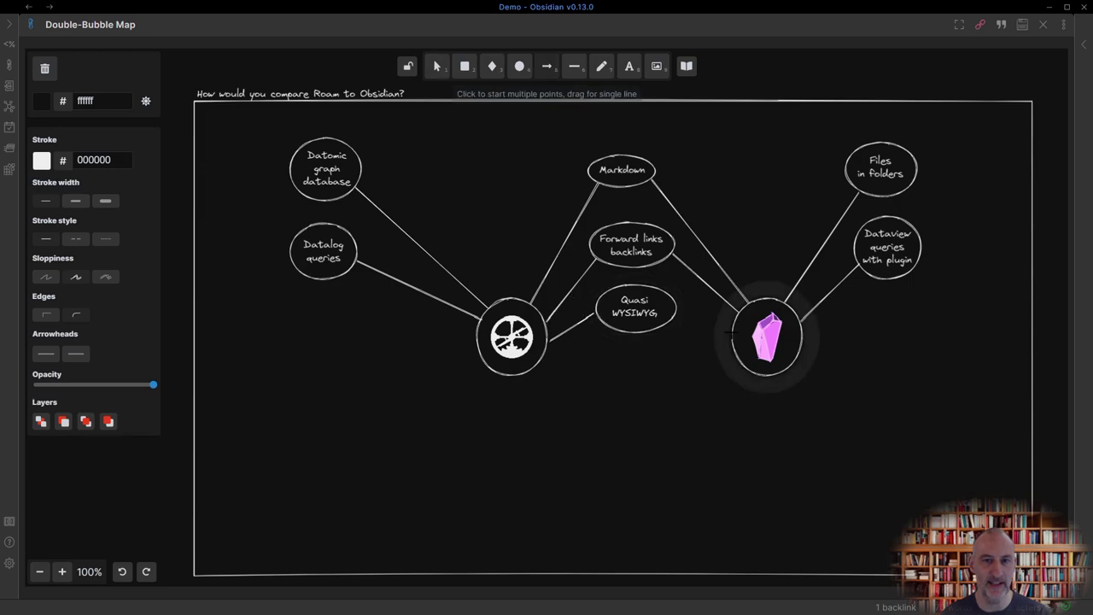
{"action": "left_click_drag", "start_coordinate": [731, 331], "coordinate": [677, 313]}
{"action": "left_click", "coordinate": [697, 397]}
Add a circled two-line "Stored locally" bubble below the Dataview queries bubble.
{"action": "double_click", "coordinate": [870, 329]}
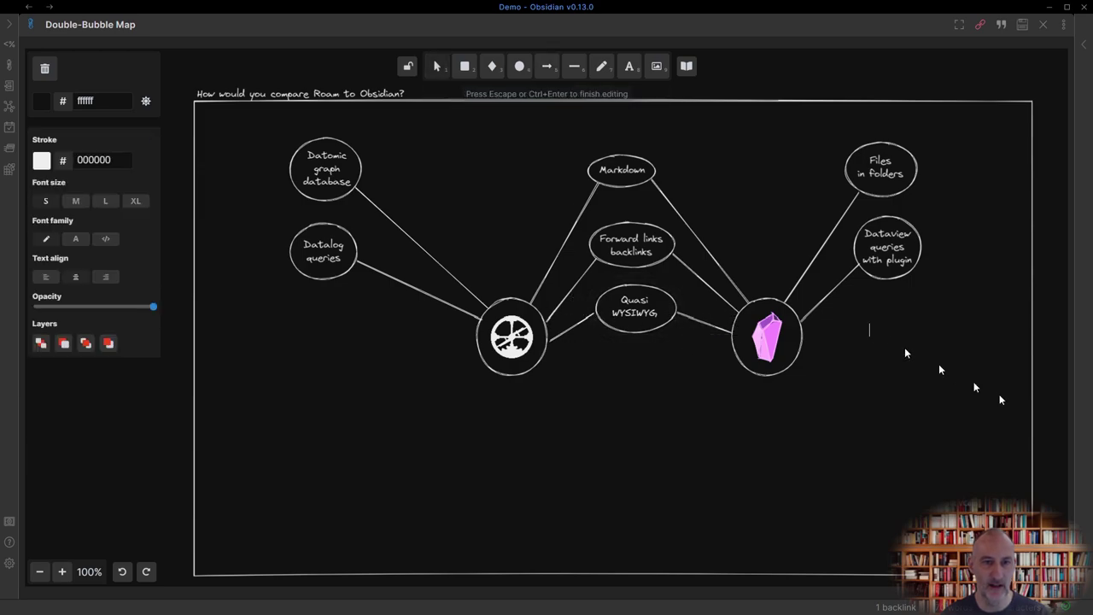
{"action": "type", "text": "Stored"}
{"action": "key", "text": "Return"}
{"action": "type", "text": "locally"}
{"action": "left_click", "coordinate": [1000, 395]}
{"action": "key", "text": "e"}
{"action": "left_click_drag", "start_coordinate": [835, 308], "coordinate": [902, 364]}
{"action": "left_click_drag", "start_coordinate": [952, 403], "coordinate": [827, 299]}
{"action": "left_click_drag", "start_coordinate": [871, 331], "coordinate": [894, 324]}
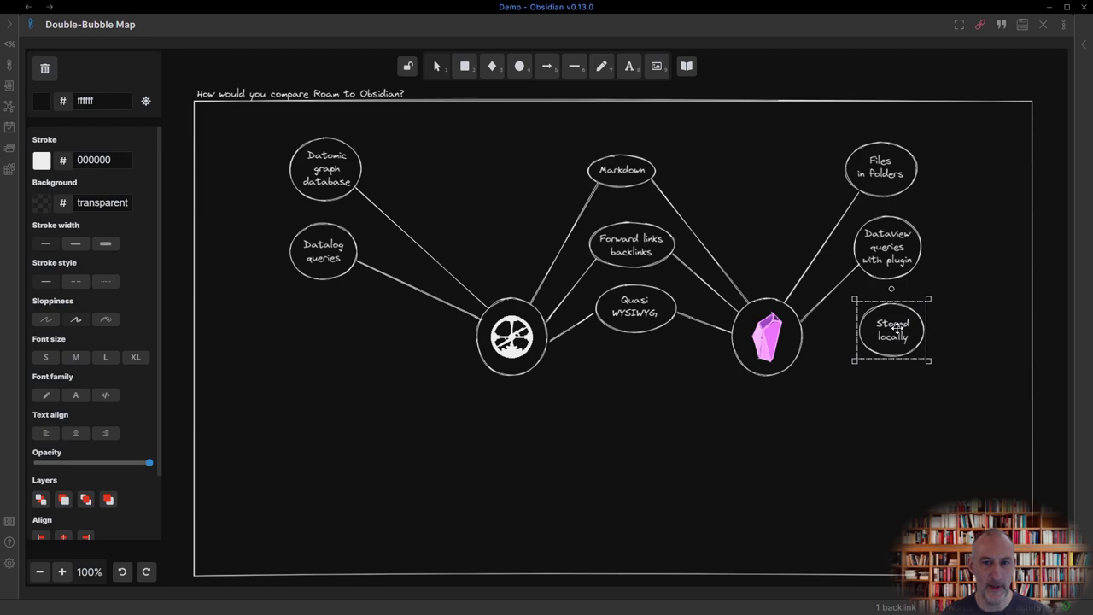
Connect the crystal to the Stored locally bubble.
{"action": "key", "text": "a"}
{"action": "left_click_drag", "start_coordinate": [801, 345], "coordinate": [859, 335]}
{"action": "left_click", "coordinate": [341, 372]}
Add a circled "Hosted in the cloud" bubble below the Datalog queries bubble and connect it to the Roam logo.
{"action": "double_click", "coordinate": [340, 336]}
{"action": "type", "text": "Hosted"}
{"action": "key", "text": "Return"}
{"action": "type", "text": "in the cloud"}
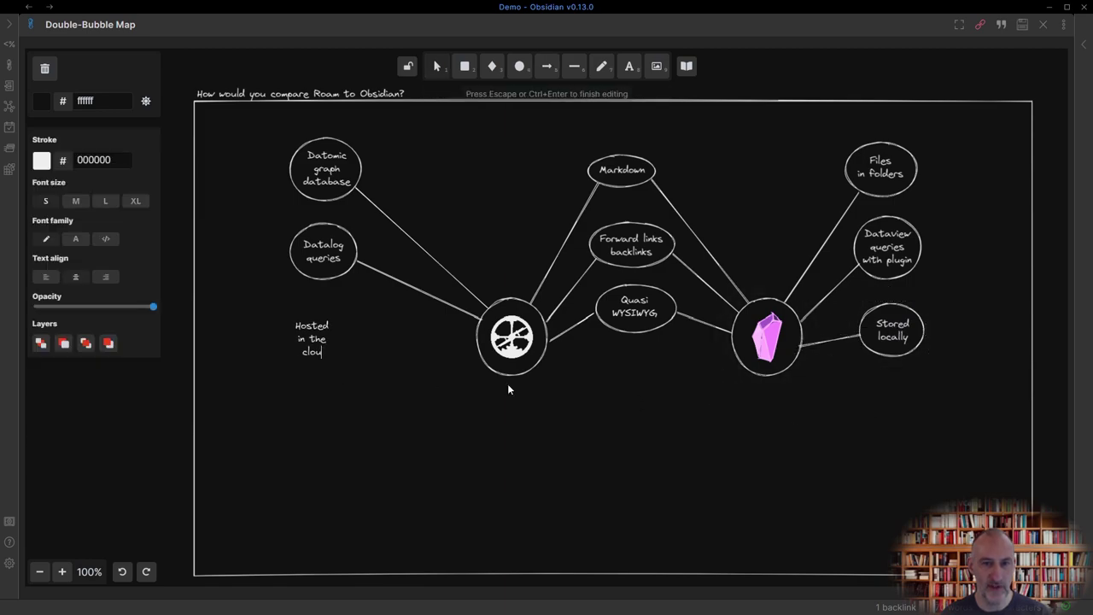
{"action": "left_click", "coordinate": [507, 383]}
{"action": "key", "text": "e"}
{"action": "left_click_drag", "start_coordinate": [281, 308], "coordinate": [343, 369]}
{"action": "key", "text": "a"}
{"action": "left_click_drag", "start_coordinate": [381, 333], "coordinate": [511, 342]}
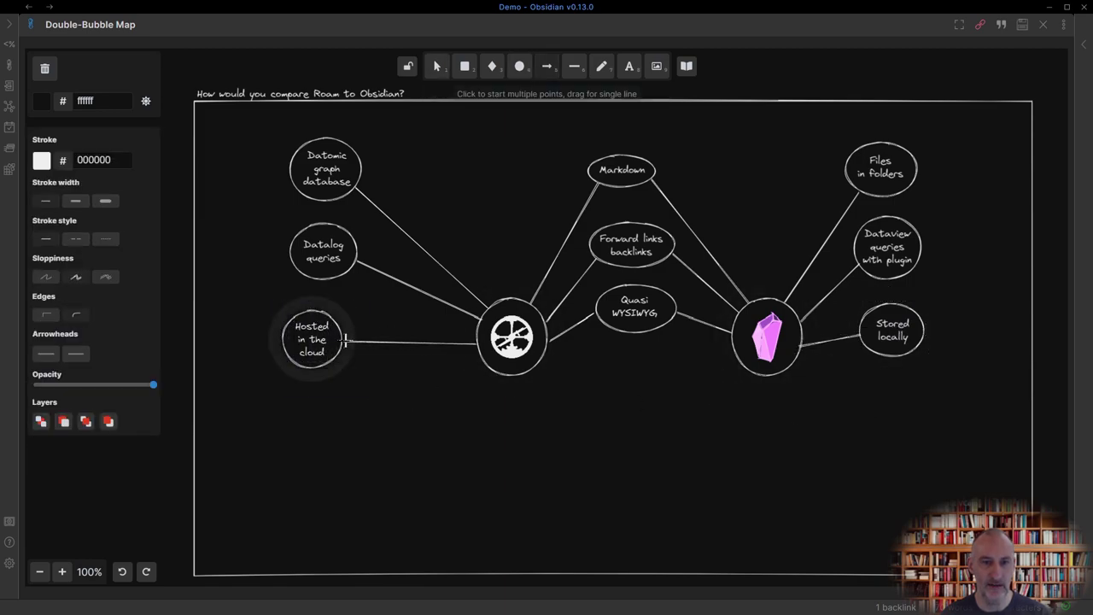
Add a circled two-line "Active community" bubble below the Quasi WYSIWYG bubble.
{"action": "double_click", "coordinate": [620, 371]}
{"action": "type", "text": "Active commun"}
{"action": "key", "text": "BackSpace"}
{"action": "key", "text": "BackSpace"}
{"action": "key", "text": "BackSpace"}
{"action": "key", "text": "BackSpace"}
{"action": "key", "text": "BackSpace"}
{"action": "key", "text": "BackSpace"}
{"action": "key", "text": "BackSpace"}
{"action": "key", "text": "Return"}
{"action": "type", "text": "community"}
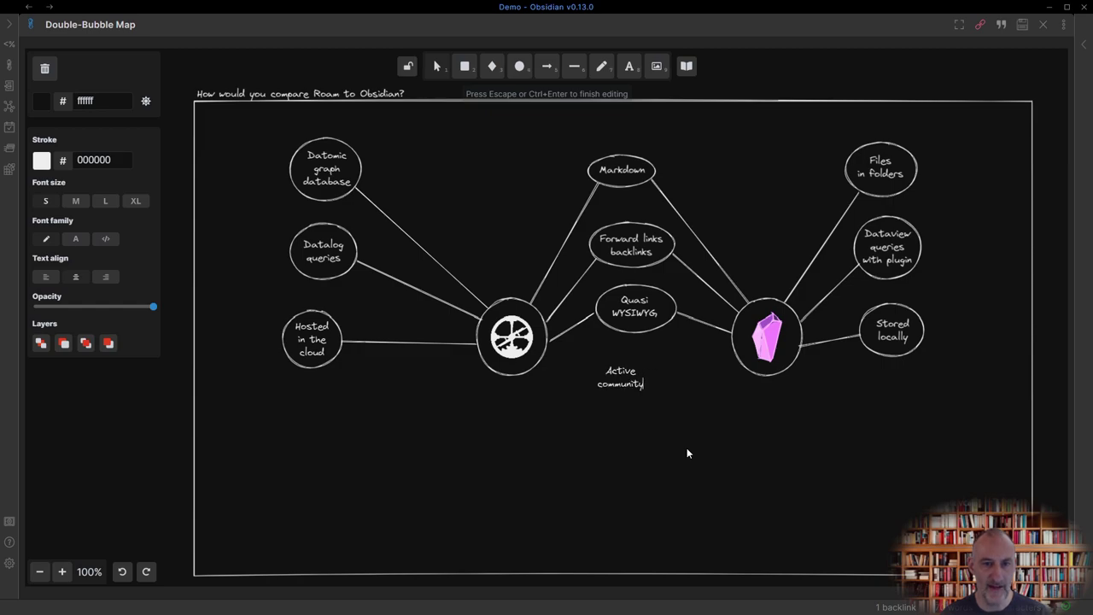
{"action": "key", "text": "Escape"}
{"action": "key", "text": "e"}
{"action": "left_click_drag", "start_coordinate": [594, 354], "coordinate": [671, 411]}
{"action": "left_click_drag", "start_coordinate": [718, 437], "coordinate": [577, 348]}
Connect the Active community bubble to the crystal and to the Roam logo.
{"action": "key", "text": "a"}
{"action": "left_click_drag", "start_coordinate": [739, 361], "coordinate": [672, 375]}
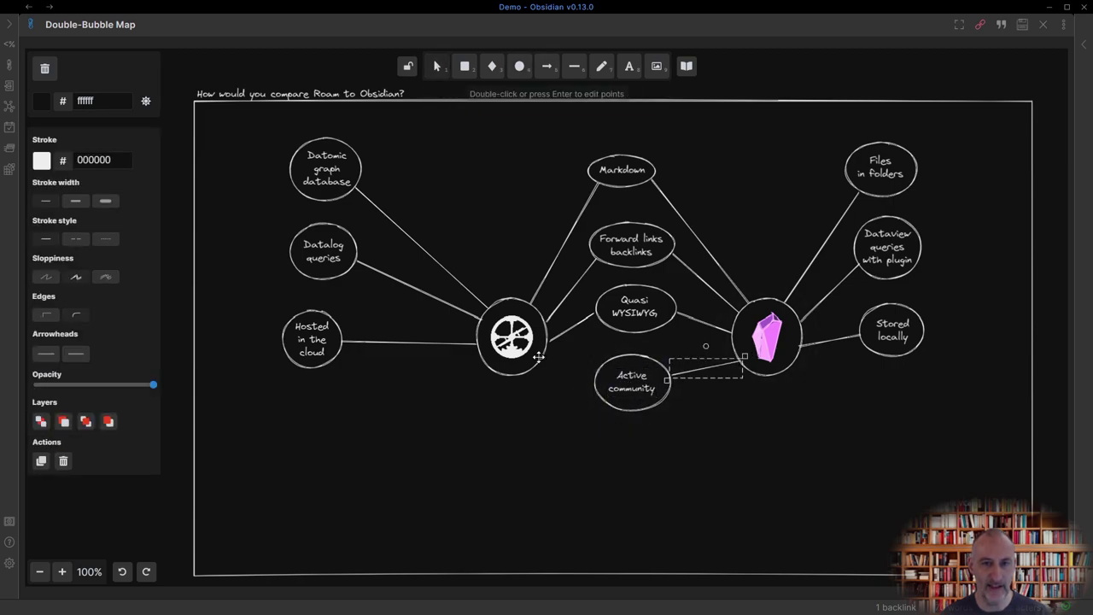
{"action": "key", "text": "a"}
{"action": "left_click_drag", "start_coordinate": [540, 358], "coordinate": [595, 375]}
Add a circled "Free" bubble below the Stored locally bubble.
{"action": "left_click", "coordinate": [884, 402]}
{"action": "double_click", "coordinate": [885, 402]}
{"action": "type", "text": "Free"}
{"action": "key", "text": "Escape"}
{"action": "key", "text": "e"}
{"action": "left_click_drag", "start_coordinate": [859, 380], "coordinate": [922, 429]}
Add a circled two-line "Subscription based" bubble below the Hosted in the cloud bubble.
{"action": "double_click", "coordinate": [311, 402]}
{"action": "type", "text": "Subscription"}
{"action": "key", "text": "Return"}
{"action": "type", "text": "based"}
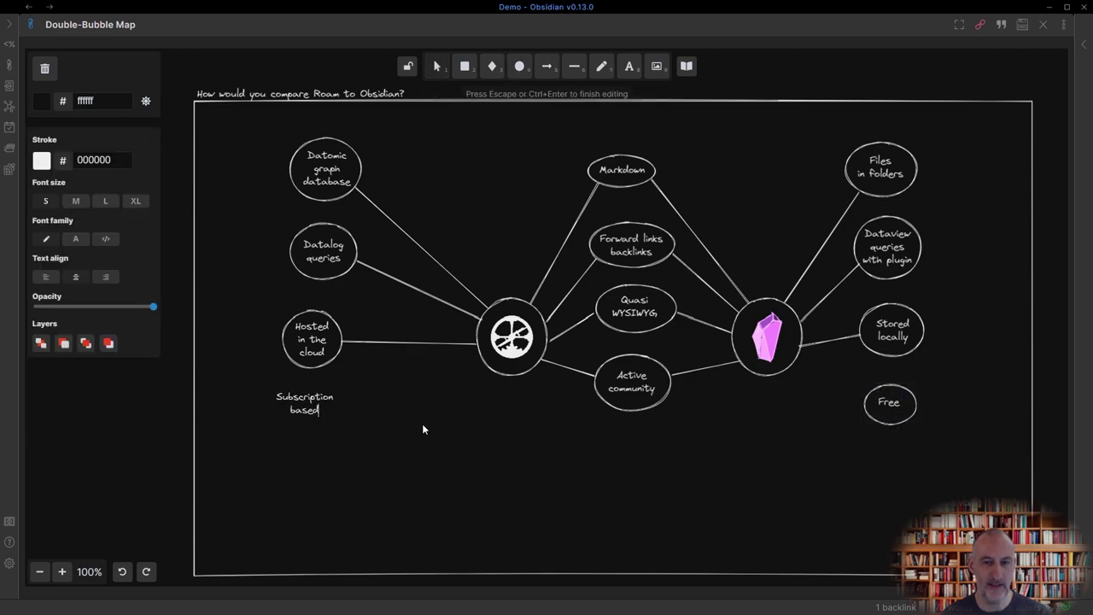
{"action": "key", "text": "Escape"}
{"action": "key", "text": "e"}
{"action": "mouse_move", "coordinate": [270, 380]}
{"action": "left_mouse_down"}
{"action": "mouse_move", "coordinate": [368, 438]}
{"action": "mouse_move", "coordinate": [482, 364]}
{"action": "left_mouse_up"}
Connect the Subscription based bubble to the Roam logo and the Free bubble to the crystal.
{"action": "key", "text": "l"}
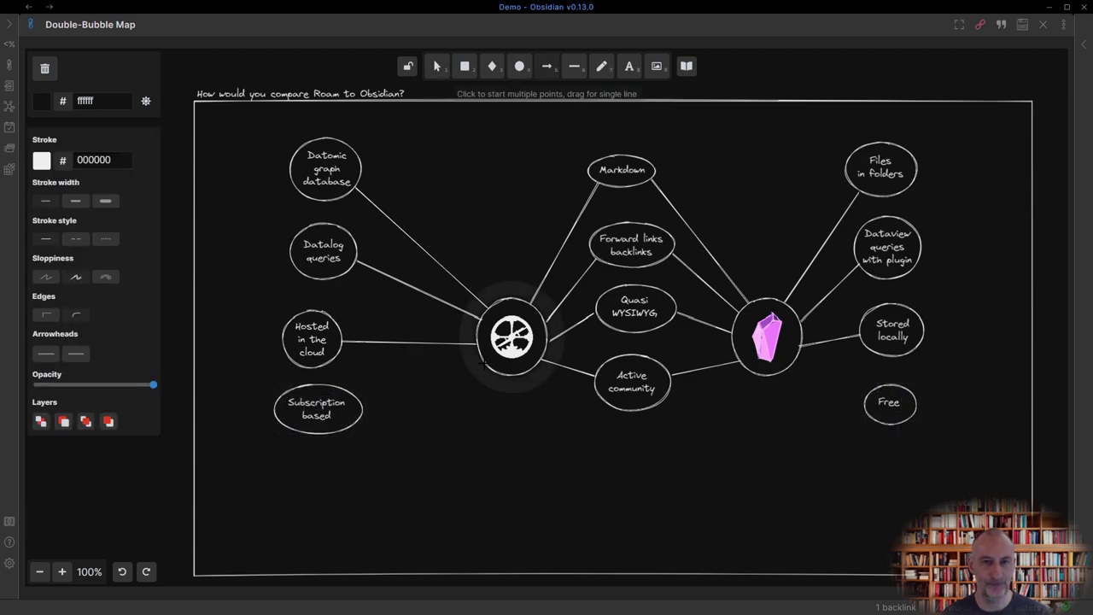
{"action": "key", "text": "l"}
{"action": "left_click_drag", "start_coordinate": [790, 359], "coordinate": [864, 401]}
Add a circled two-line "Supports plugins" bubble below the Active community bubble and connect it to the crystal.
{"action": "double_click", "coordinate": [614, 445]}
{"action": "type", "text": "Supports"}
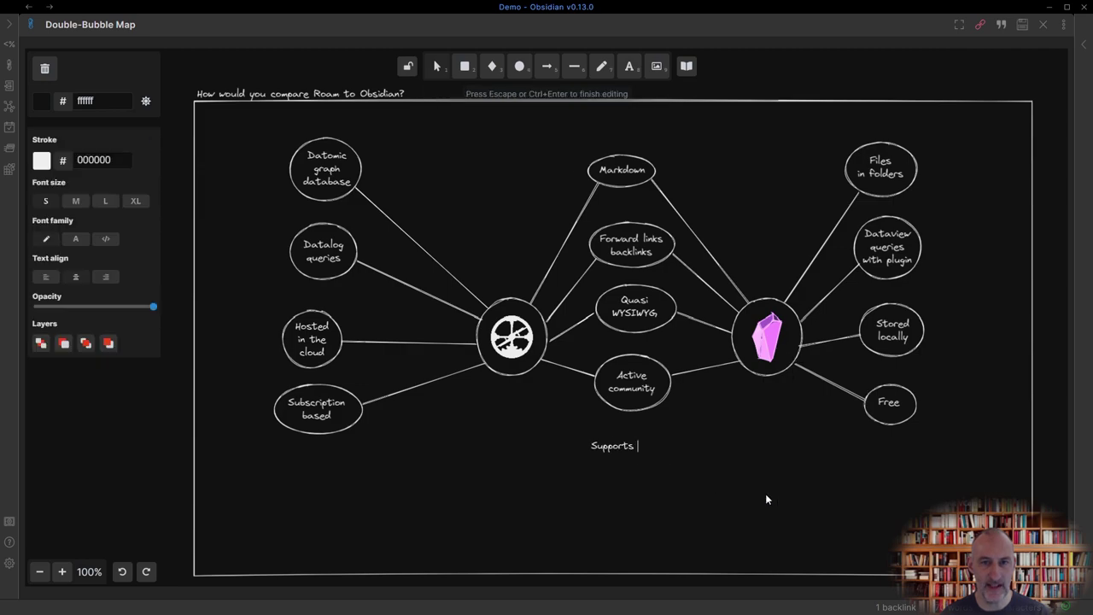
{"action": "key", "text": "Return"}
{"action": "type", "text": "plugins"}
{"action": "key", "text": "Escape"}
{"action": "key", "text": "e"}
{"action": "left_click_drag", "start_coordinate": [598, 433], "coordinate": [659, 481]}
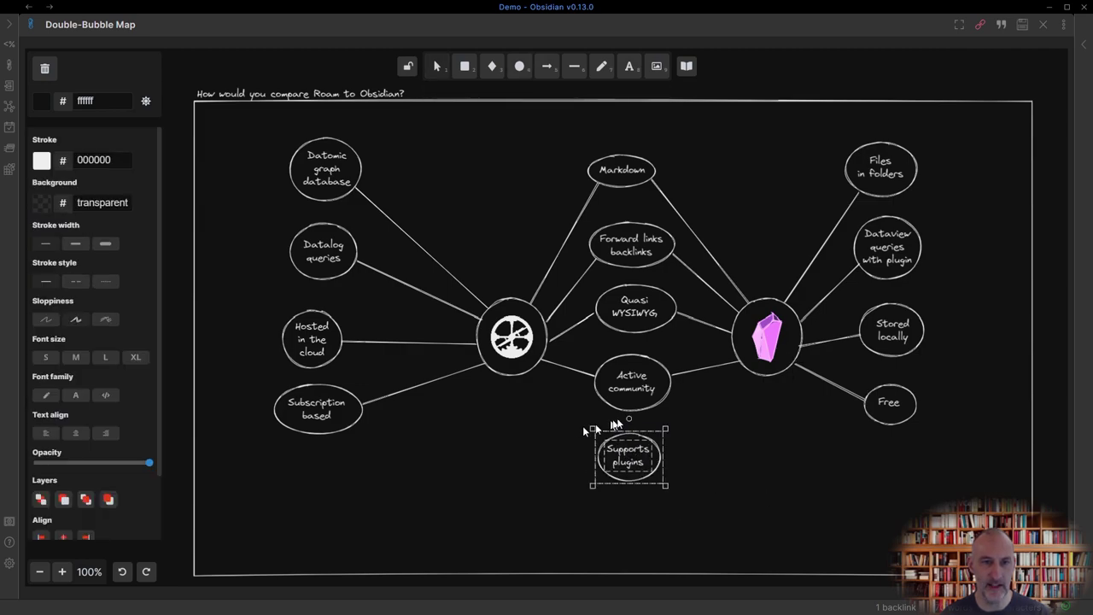
{"action": "key", "text": "l"}
{"action": "left_click_drag", "start_coordinate": [751, 376], "coordinate": [659, 445]}
Add a circled three-line "Has a plugin store" bubble below the Free bubble.
{"action": "double_click", "coordinate": [885, 457]}
{"action": "type", "text": "Has a"}
{"action": "key", "text": "Return"}
{"action": "type", "text": "plugin"}
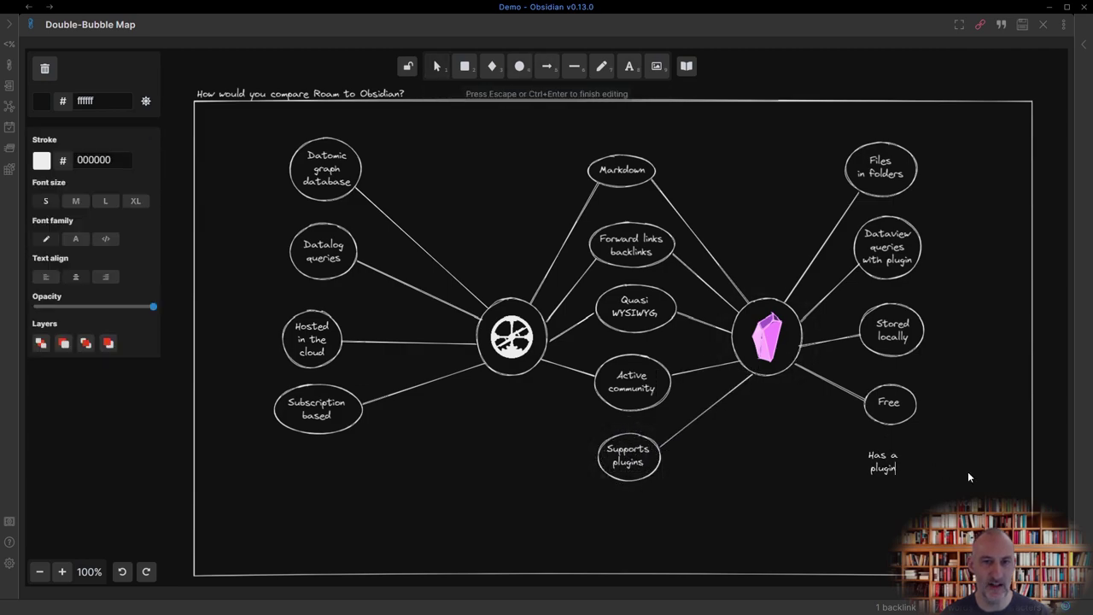
{"action": "key", "text": "Return"}
{"action": "type", "text": "store"}
{"action": "key", "text": "Escape"}
{"action": "key", "text": "e"}
{"action": "left_click_drag", "start_coordinate": [855, 437], "coordinate": [917, 502]}
Connect the Has a plugin store bubble to the crystal and the Supports plugins bubble to the Roam logo.
{"action": "key", "text": "l"}
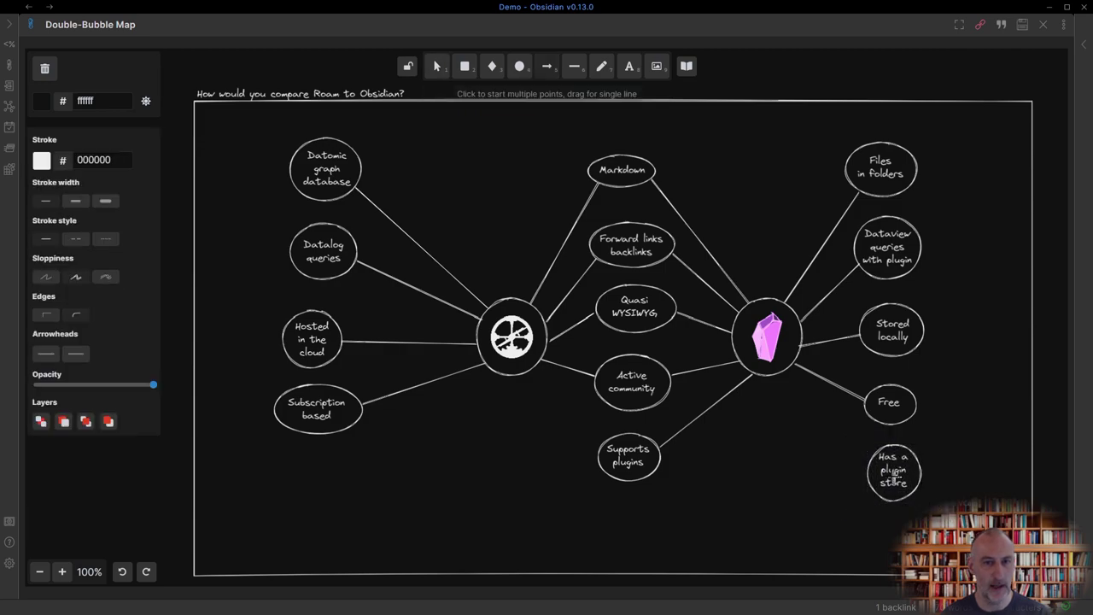
{"action": "key", "text": "l"}
{"action": "left_click_drag", "start_coordinate": [531, 372], "coordinate": [602, 443]}
Add a circled two-line "Block references" bubble below the Supports plugins bubble.
{"action": "left_click", "coordinate": [621, 509]}
{"action": "double_click", "coordinate": [622, 513]}
{"action": "type", "text": "Block"}
{"action": "key", "text": "Return"}
{"action": "type", "text": "references"}
{"action": "key", "text": "Escape"}
{"action": "key", "text": "l"}
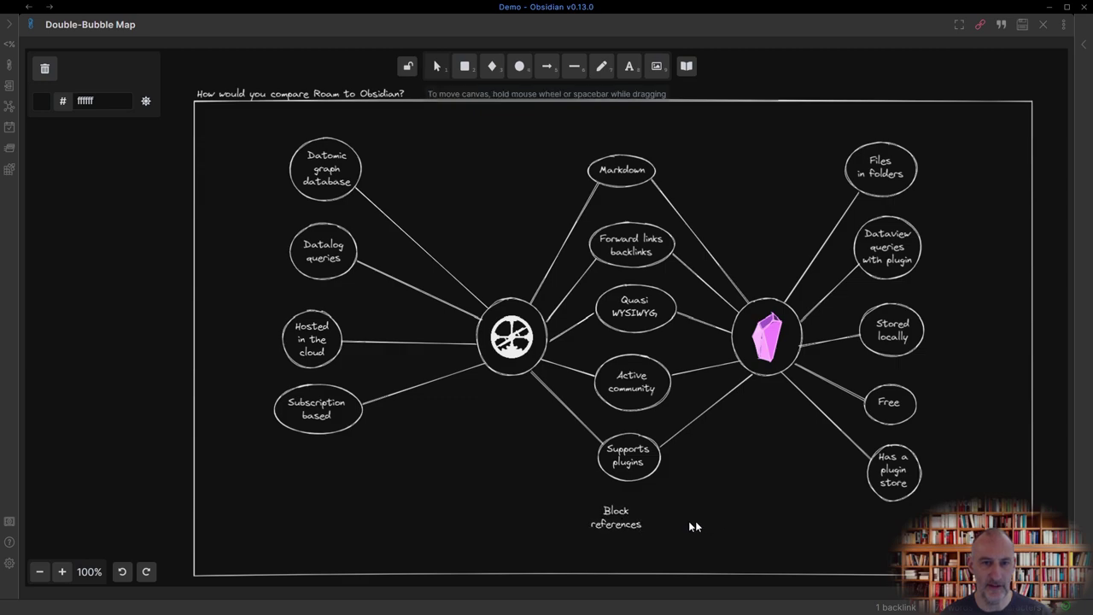
{"action": "key", "text": "e"}
{"action": "left_click_drag", "start_coordinate": [598, 492], "coordinate": [658, 541]}
Connect the Block references bubble to the crystal and to the Roam logo.
{"action": "key", "text": "l"}
{"action": "left_click_drag", "start_coordinate": [760, 375], "coordinate": [664, 504]}
{"action": "key", "text": "l"}
{"action": "left_click_drag", "start_coordinate": [596, 497], "coordinate": [596, 497]}
Add a circled three-line "Stores data at block level" bubble below the Subscription based bubble.
{"action": "double_click", "coordinate": [523, 519]}
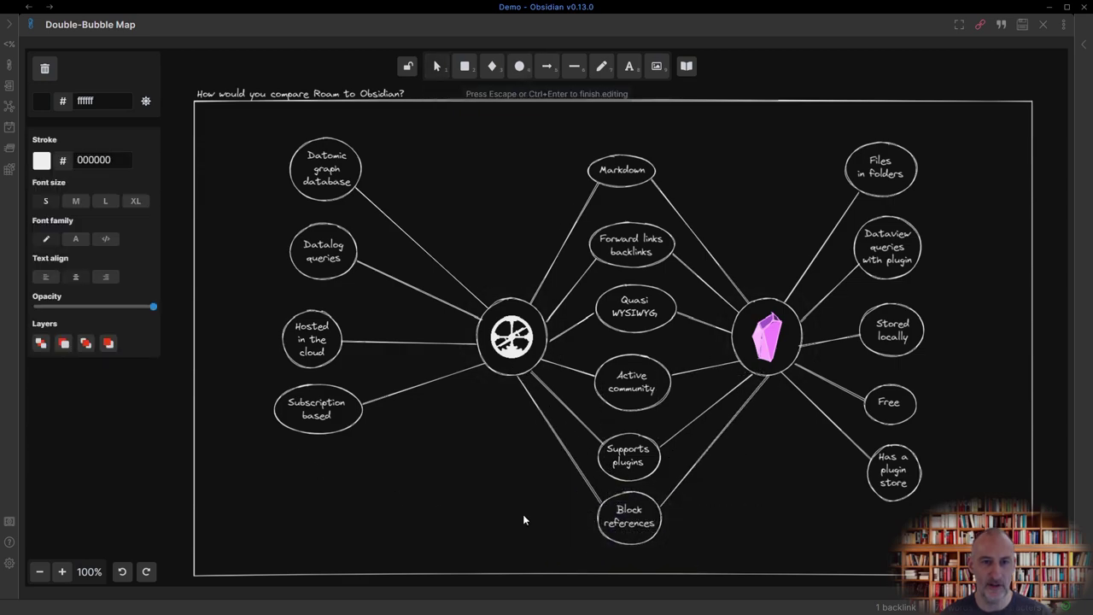
{"action": "type", "text": "Stores data at block"}
{"action": "key", "text": "Return"}
{"action": "type", "text": "level"}
{"action": "key", "text": "Escape"}
{"action": "key", "text": "e"}
{"action": "left_click_drag", "start_coordinate": [367, 517], "coordinate": [267, 438]}
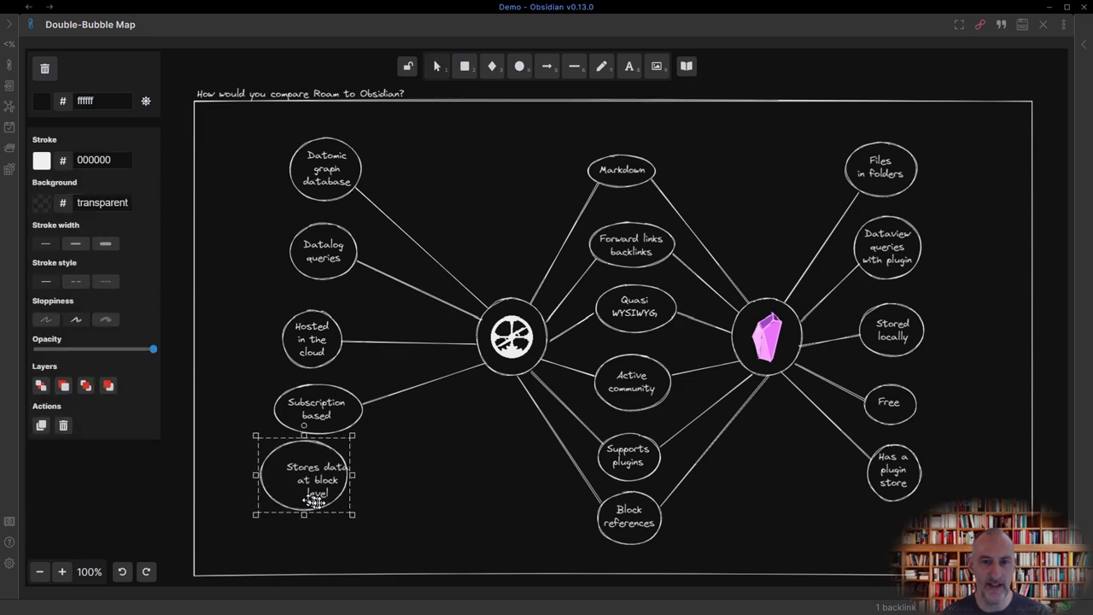
{"action": "left_click_drag", "start_coordinate": [320, 464], "coordinate": [319, 481]}
Connect the Stores data at block level bubble to the Roam logo.
{"action": "key", "text": "l"}
{"action": "left_click_drag", "start_coordinate": [496, 372], "coordinate": [361, 483]}
{"action": "key", "text": "Escape"}
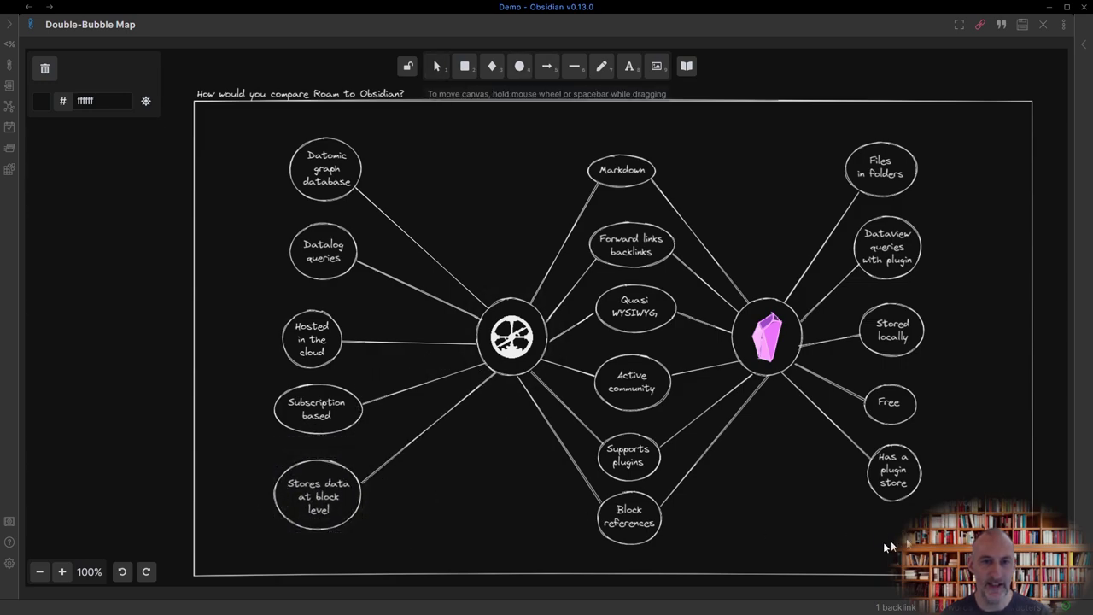
Add a circled three-line "Stores data at document level" bubble below the Has a plugin store bubble and connect it to the crystal.
{"action": "double_click", "coordinate": [878, 526]}
{"action": "type", "text": "Stores data at document"}
{"action": "key", "text": "Return"}
{"action": "type", "text": "level"}
{"action": "key", "text": "Escape"}
{"action": "key", "text": "e"}
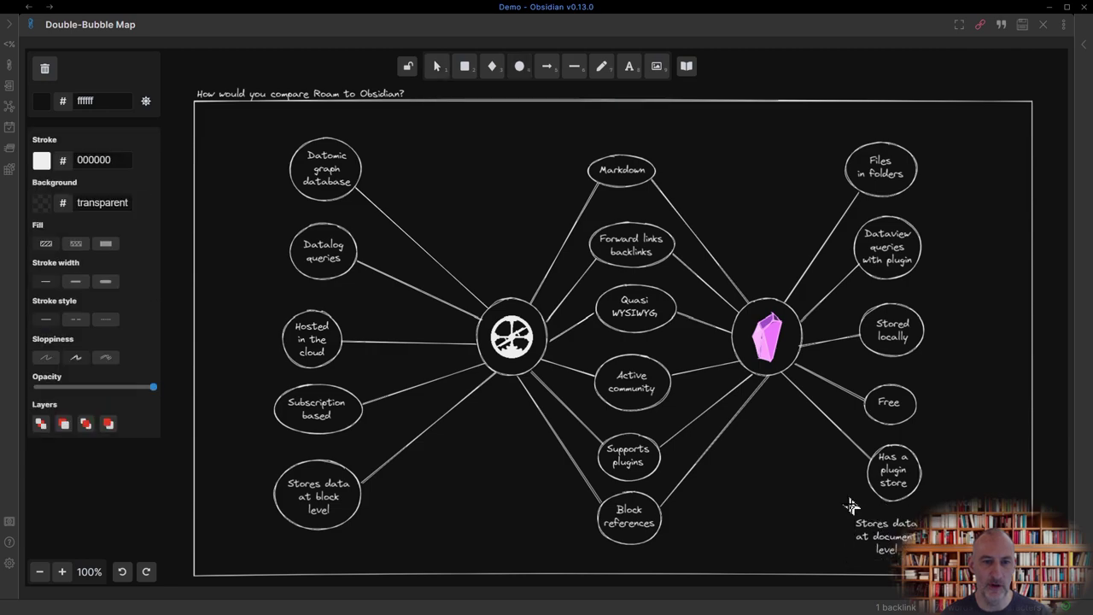
{"action": "left_click_drag", "start_coordinate": [849, 505], "coordinate": [924, 561]}
{"action": "left_click", "coordinate": [834, 497]}
{"action": "left_click_drag", "start_coordinate": [833, 498], "coordinate": [935, 570]}
{"action": "key", "text": "a"}
{"action": "left_click_drag", "start_coordinate": [780, 374], "coordinate": [883, 512]}
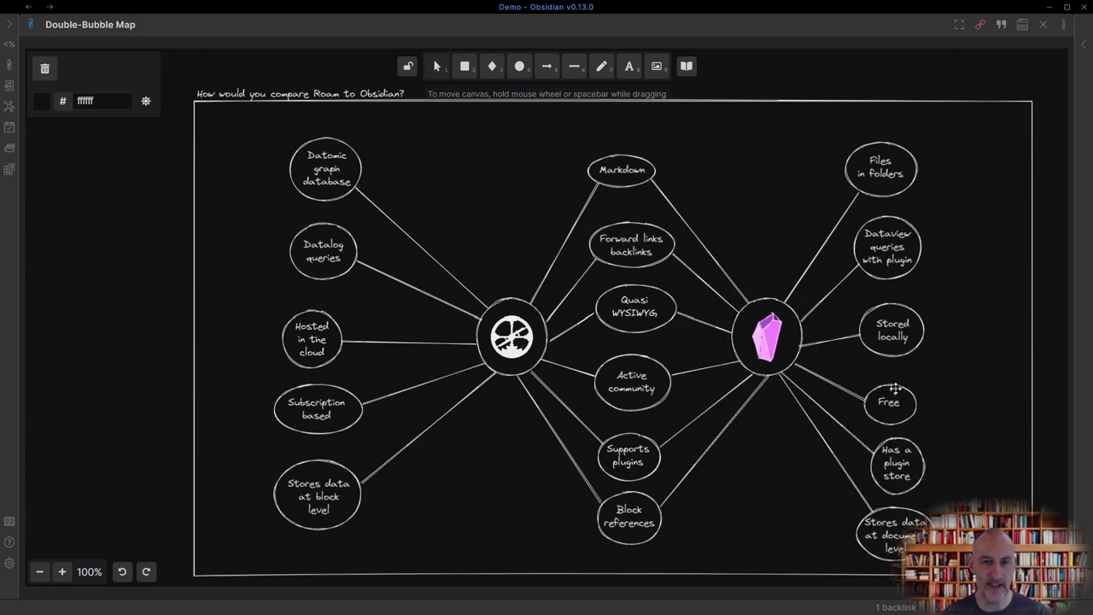
Centre-align and vertically distribute the column of Obsidian-only bubbles, and adjust the end of the Has a plugin store connector.
{"action": "left_click_drag", "start_coordinate": [895, 388], "coordinate": [897, 376]}
{"action": "left_click_drag", "start_coordinate": [828, 128], "coordinate": [943, 571]}
{"action": "left_click", "coordinate": [68, 493]}
{"action": "left_click", "coordinate": [115, 518]}
{"action": "left_click_drag", "start_coordinate": [871, 452], "coordinate": [862, 445]}
Centre-align the middle column of shared bubbles horizontally and distribute them evenly in the vertical direction.
{"action": "left_click_drag", "start_coordinate": [696, 136], "coordinate": [574, 557]}
{"action": "left_click", "coordinate": [65, 462]}
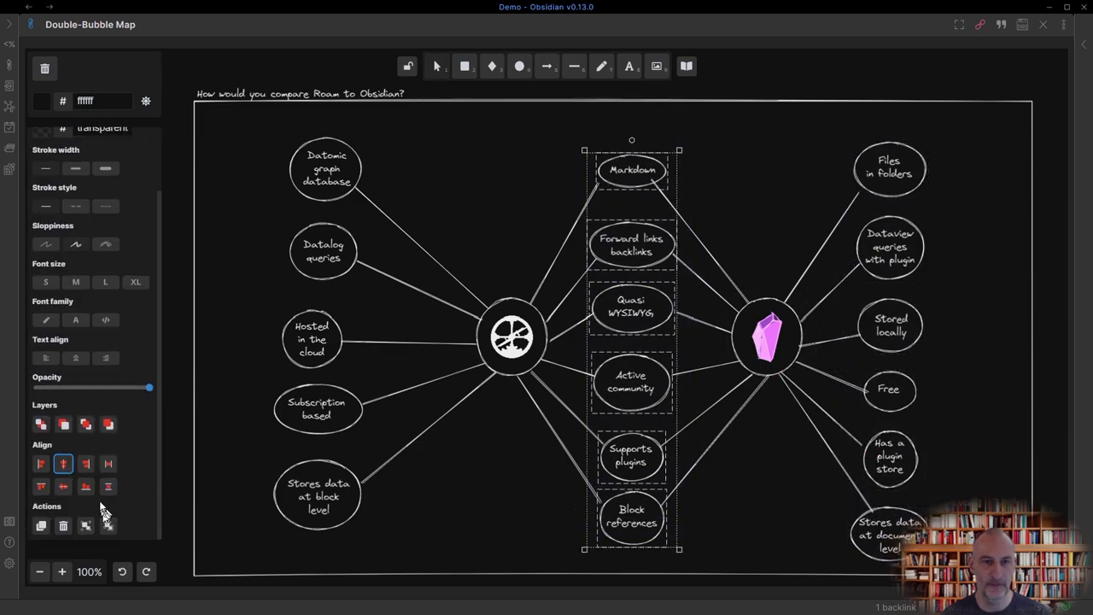
{"action": "left_click", "coordinate": [109, 487]}
Adjust the connector ends at the Markdown and Forward links backlinks bubbles so they meet the bubble outlines.
{"action": "left_click_drag", "start_coordinate": [596, 259], "coordinate": [594, 243]}
{"action": "left_click_drag", "start_coordinate": [598, 184], "coordinate": [598, 177]}
{"action": "left_click_drag", "start_coordinate": [652, 180], "coordinate": [662, 180]}
{"action": "left_click_drag", "start_coordinate": [674, 254], "coordinate": [671, 245]}
{"action": "left_click", "coordinate": [415, 481]}
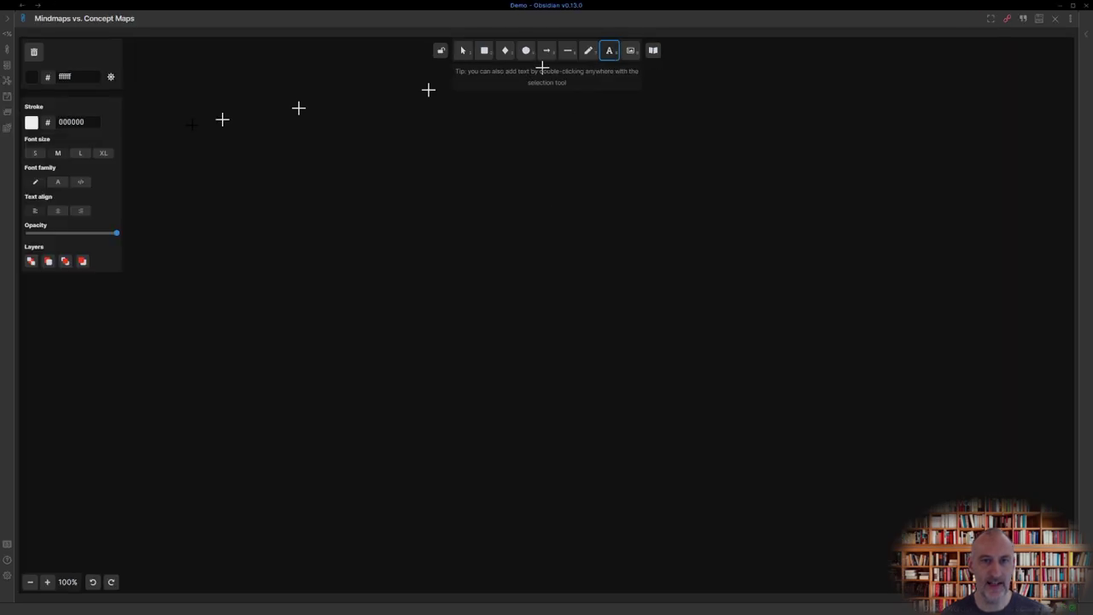
Add a two-line "Concept Maps" text in the Mindmaps vs. Concept Maps drawing and draw a circle around it.
{"action": "type", "text": "Concept"}
{"action": "key", "text": "Return"}
{"action": "type", "text": "Maps"}
{"action": "left_click", "coordinate": [914, 356]}
{"action": "key", "text": "4"}
{"action": "left_click_drag", "start_coordinate": [634, 269], "coordinate": [737, 355]}
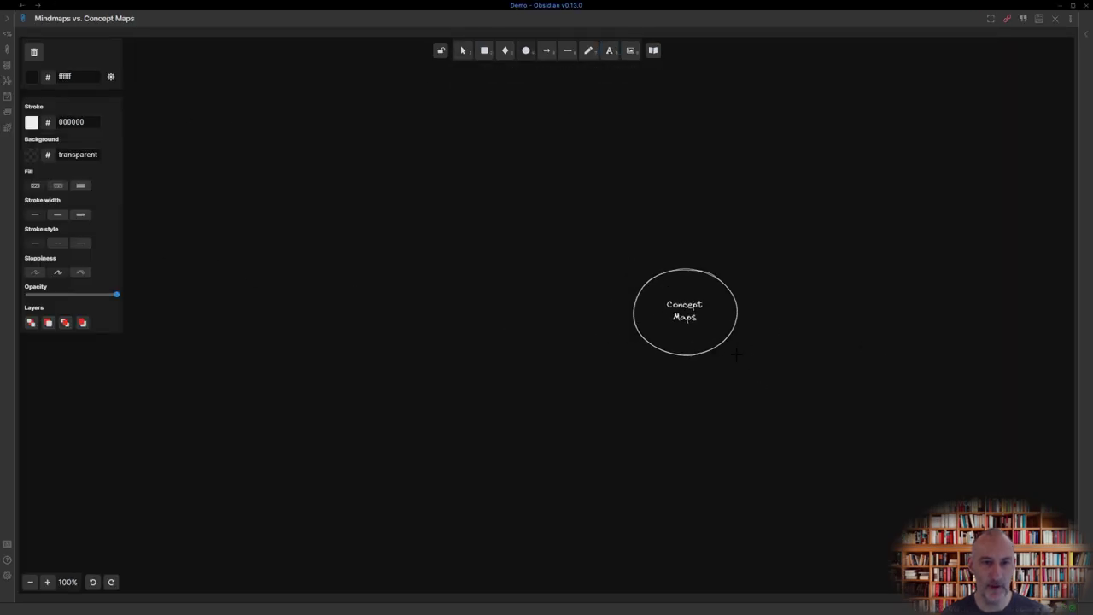
Add a two-line "Mind Maps" text to the left of the Concept Maps bubble.
{"action": "left_click", "coordinate": [328, 327]}
{"action": "double_click", "coordinate": [327, 327]}
{"action": "type", "text": "Mind"}
{"action": "key", "text": "Return"}
{"action": "type", "text": "Maps"}
{"action": "key", "text": "Escape"}
Copy the Concept Maps circle around the Mind Maps text and colour both the circle and the text blue.
{"action": "key", "text": "s"}
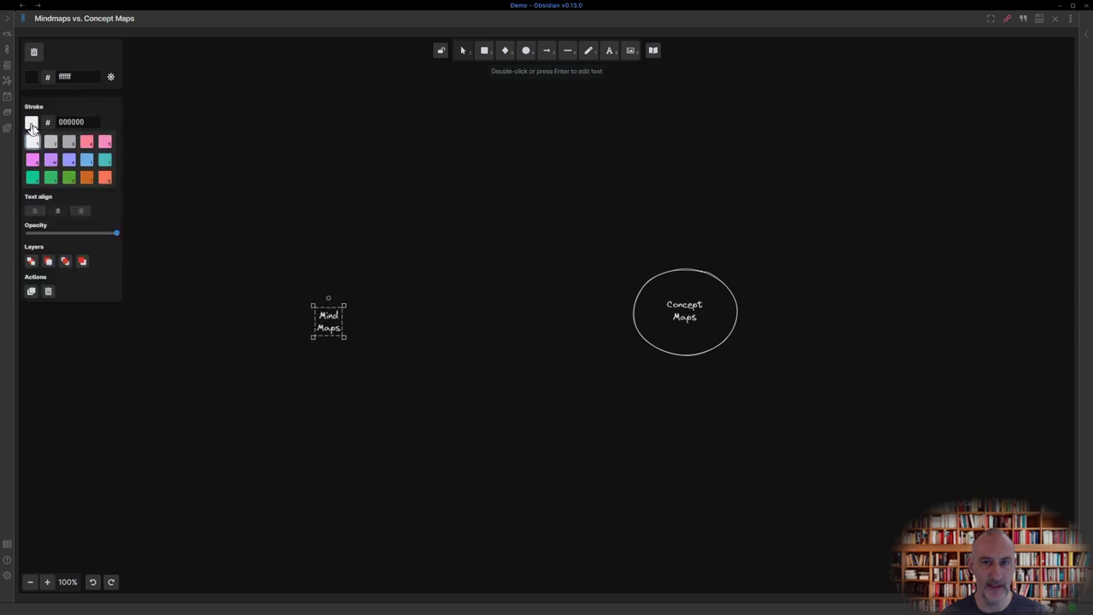
{"action": "key", "text": "f"}
{"action": "key", "text": "Escape"}
{"action": "left_click_drag", "start_coordinate": [661, 280], "coordinate": [304, 287]}
{"action": "left_click", "coordinate": [32, 122]}
{"action": "left_click", "coordinate": [88, 162]}
{"action": "left_click_drag", "start_coordinate": [472, 415], "coordinate": [240, 264]}
{"action": "left_click", "coordinate": [462, 319]}
Add a three-line "Circles, rectangles, and lines" text above and between the two bubbles.
{"action": "double_click", "coordinate": [482, 153]}
{"action": "type", "text": "Circles,"}
{"action": "key", "text": "Return"}
{"action": "type", "text": "rectangles,"}
{"action": "key", "text": "Return"}
{"action": "type", "text": "and lines"}
{"action": "key", "text": "Escape"}
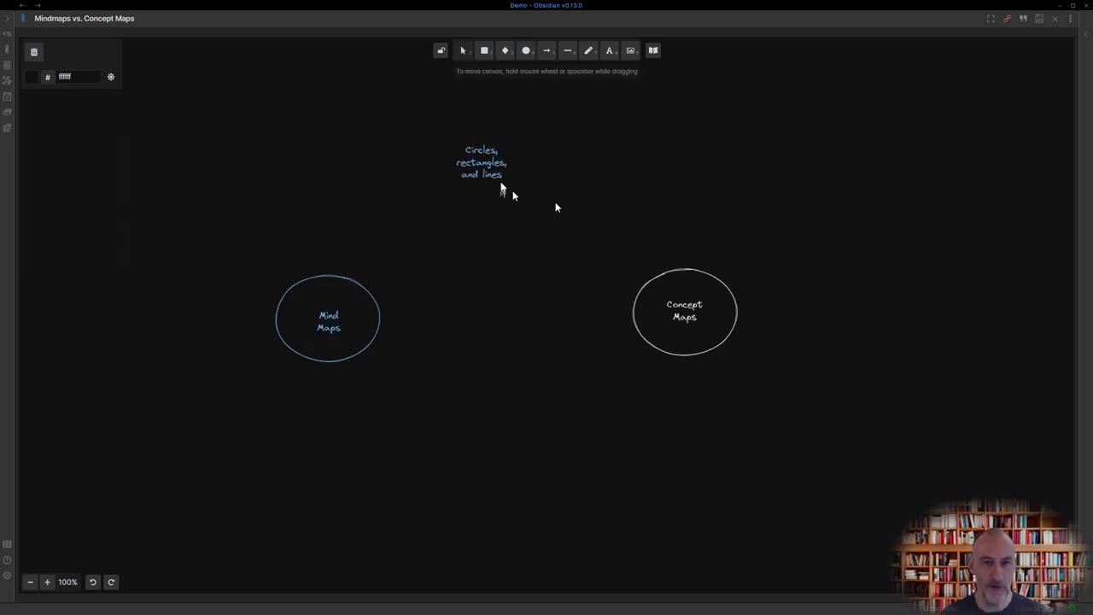
Put a copied circle around the "Circles, rectangles, and lines" text and colour the bubble green (5c940d).
{"action": "key", "text": "s"}
{"action": "key", "text": "c"}
{"action": "left_click", "coordinate": [31, 122]}
{"action": "mouse_move", "coordinate": [662, 275]}
{"action": "left_mouse_down"}
{"action": "mouse_move", "coordinate": [461, 128]}
{"action": "mouse_move", "coordinate": [557, 223]}
{"action": "left_mouse_up"}
{"action": "left_click", "coordinate": [69, 175]}
Connect the Circles, rectangles, and lines bubble to the Concept Maps and Mind Maps bubbles with green connectors without arrowheads.
{"action": "key", "text": "5"}
{"action": "left_click", "coordinate": [58, 269]}
{"action": "left_click", "coordinate": [37, 288]}
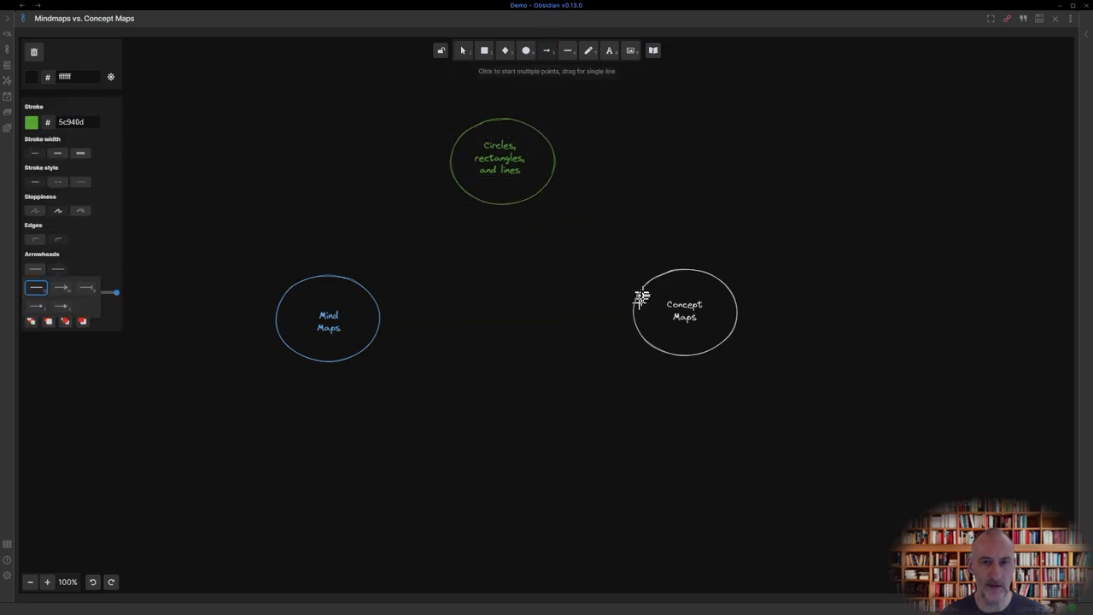
{"action": "left_click_drag", "start_coordinate": [651, 283], "coordinate": [545, 184]}
{"action": "key", "text": "5"}
{"action": "left_click_drag", "start_coordinate": [371, 293], "coordinate": [475, 199]}
Duplicate the green bubble below itself and change the copy's text to "Facilitate visual thinking".
{"action": "left_click_drag", "start_coordinate": [401, 114], "coordinate": [596, 221]}
{"action": "left_click_drag", "start_coordinate": [516, 198], "coordinate": [520, 314]}
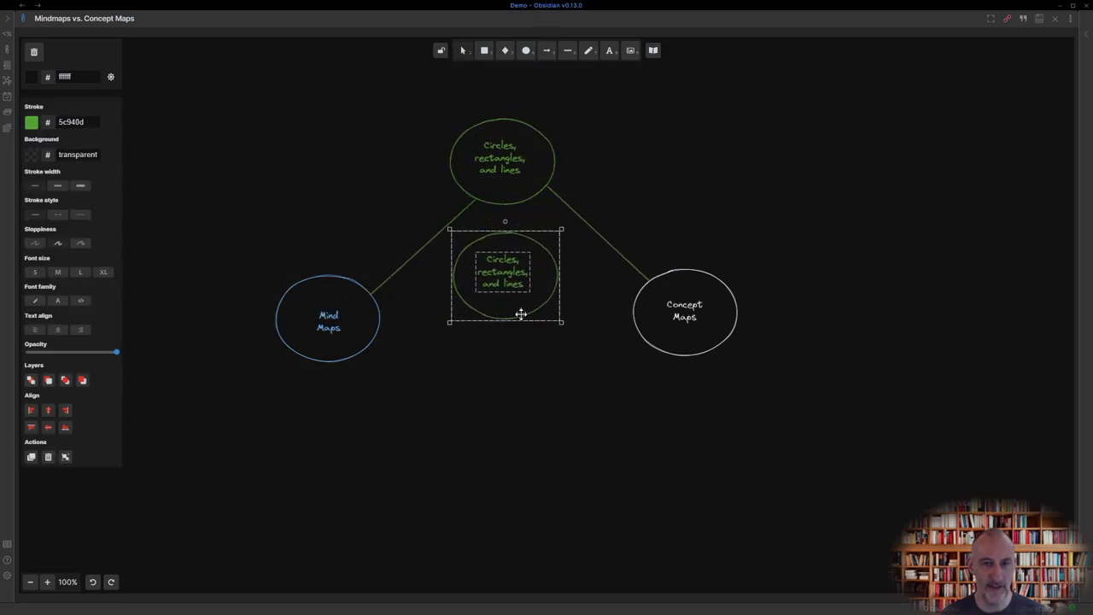
{"action": "double_click", "coordinate": [504, 282]}
{"action": "type", "text": "Facilitate visual thinking"}
{"action": "left_click", "coordinate": [563, 201]}
Connect the Facilitate visual thinking bubble to the Concept Maps and Mind Maps bubbles.
{"action": "key", "text": "5"}
{"action": "left_click_drag", "start_coordinate": [633, 305], "coordinate": [561, 284]}
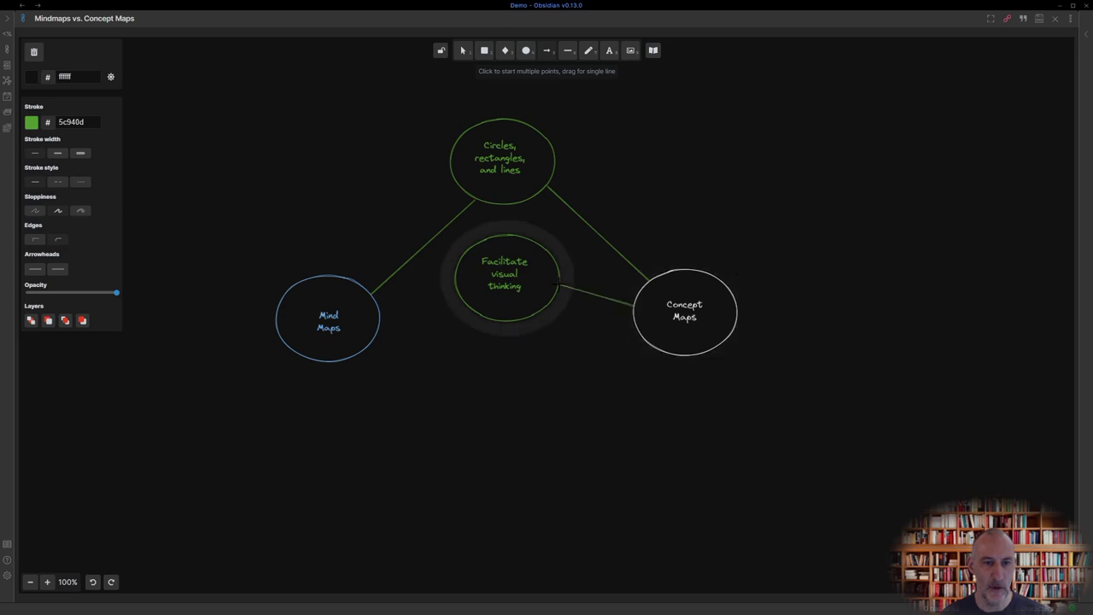
{"action": "key", "text": "5"}
{"action": "left_click_drag", "start_coordinate": [380, 320], "coordinate": [453, 288]}
Duplicate the Facilitate visual thinking bubble below itself and change the copy's text to "Can be done in a group or alone".
{"action": "left_click_drag", "start_coordinate": [423, 229], "coordinate": [507, 429]}
{"action": "double_click", "coordinate": [504, 379]}
{"action": "type", "text": "Can be done in a group or alone"}
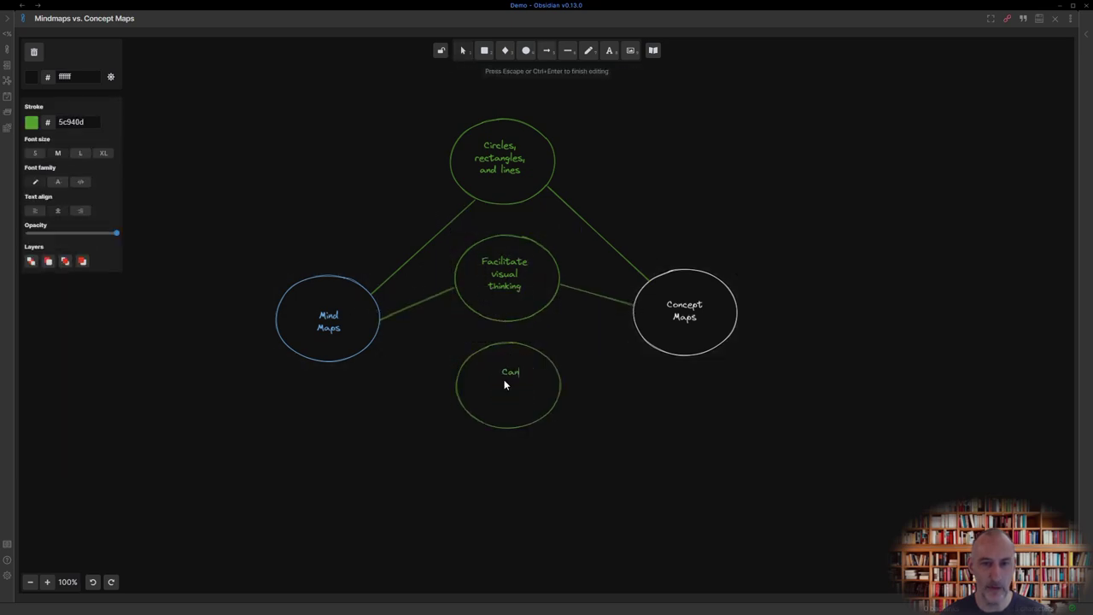
{"action": "key", "text": "Escape"}
Connect the Can be done in a group or alone bubble to the Concept Maps and Mind Maps bubbles.
{"action": "key", "text": "5"}
{"action": "left_click_drag", "start_coordinate": [639, 335], "coordinate": [559, 370]}
{"action": "key", "text": "5"}
{"action": "left_click_drag", "start_coordinate": [378, 338], "coordinate": [455, 372]}
Duplicate the Can be done in a group or alone bubble below itself and change the copy's text to "Versatile can be used in many situations and domains".
{"action": "left_click_drag", "start_coordinate": [653, 474], "coordinate": [449, 336]}
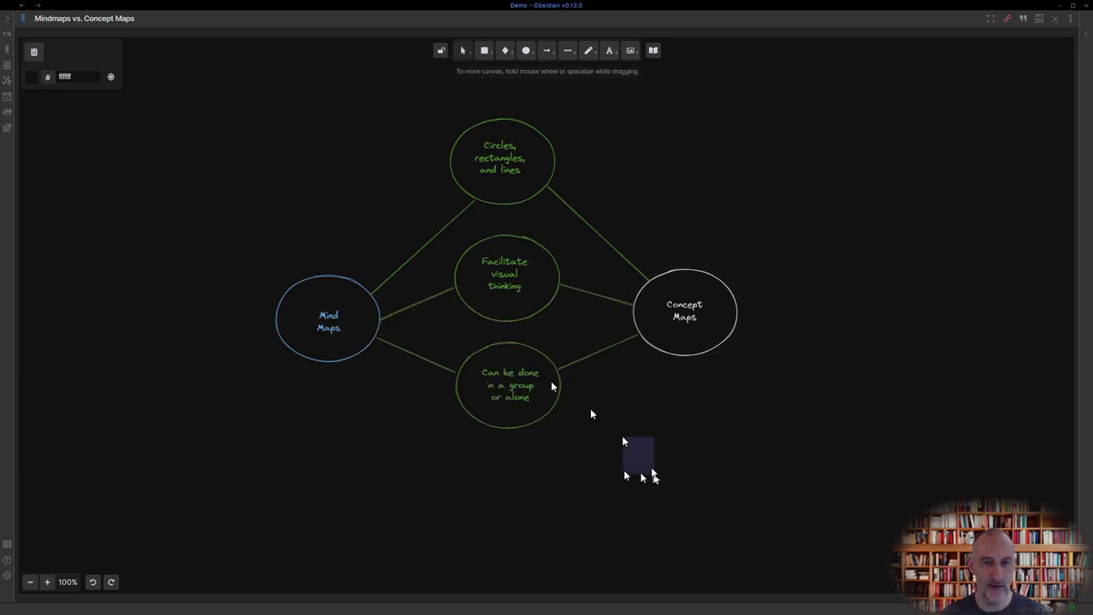
{"action": "left_click_drag", "start_coordinate": [521, 428], "coordinate": [522, 531]}
{"action": "double_click", "coordinate": [511, 487]}
{"action": "type", "text": "Versatile"}
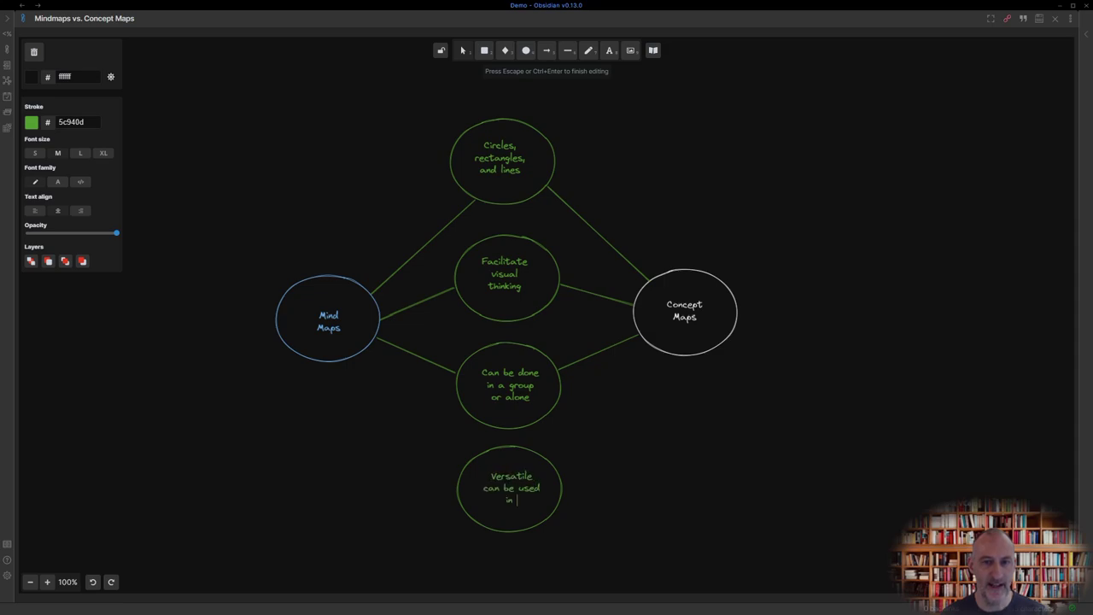
{"action": "type", "text": " can be used in many situations and domains"}
{"action": "key", "text": "Escape"}
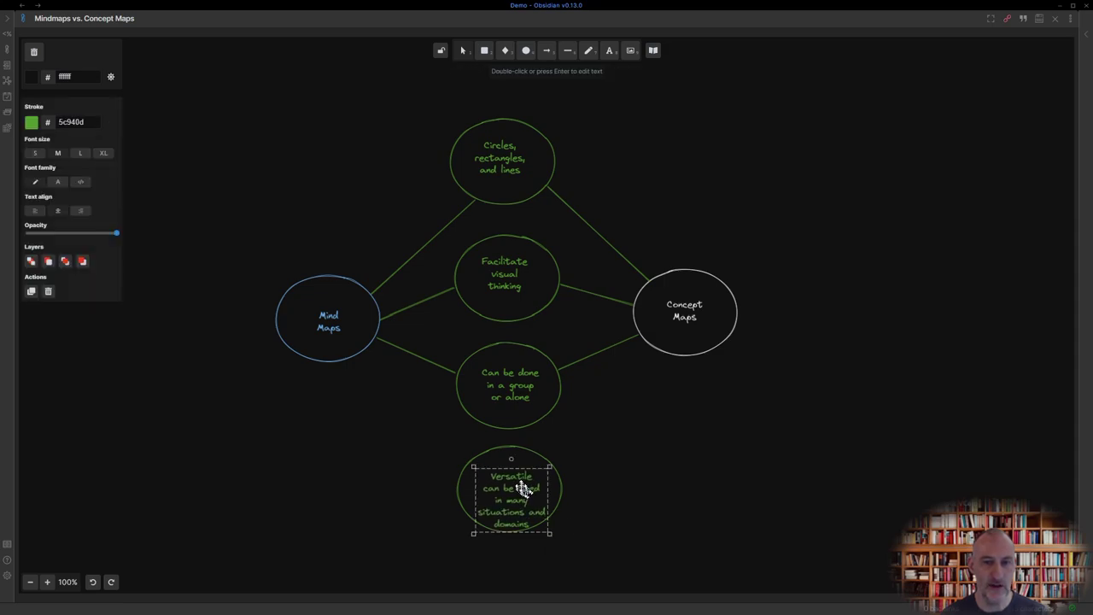
Connect the Versatile bubble to the Concept Maps and Mind Maps bubbles.
{"action": "key", "text": "l"}
{"action": "left_click_drag", "start_coordinate": [663, 354], "coordinate": [556, 467]}
{"action": "key", "text": "l"}
{"action": "left_click_drag", "start_coordinate": [356, 356], "coordinate": [465, 464]}
Copy the Concept Maps bubble to its upper right with the text "Shows relationships among sub-concepts relating to one main concept".
{"action": "left_click", "coordinate": [913, 466]}
{"action": "left_click_drag", "start_coordinate": [730, 331], "coordinate": [923, 116]}
{"action": "key", "text": "ctrl+v"}
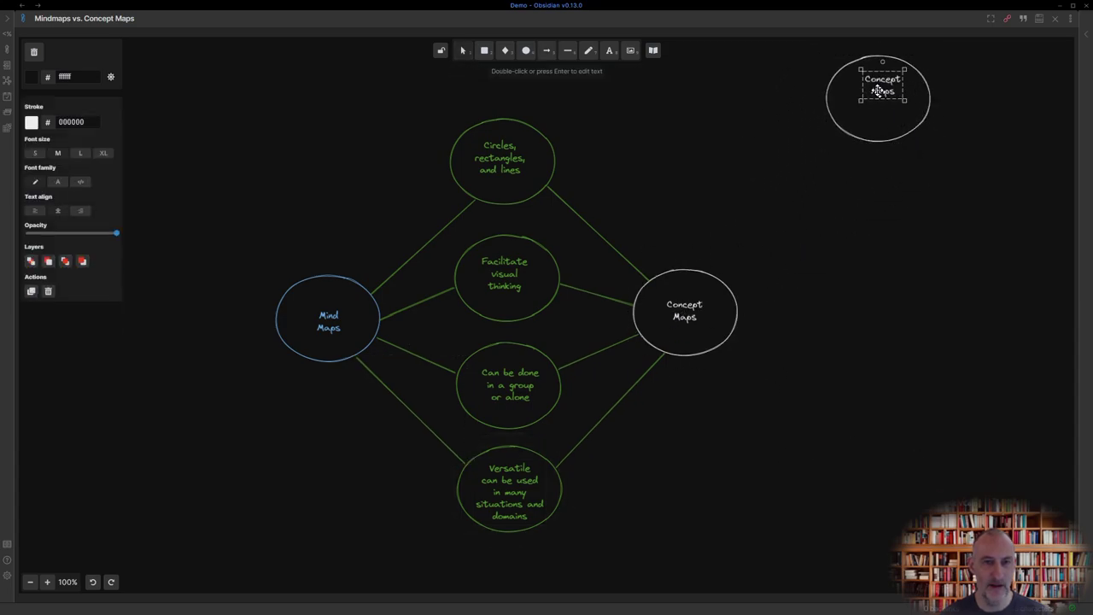
{"action": "type", "text": "hows relationships among sub-conc"}
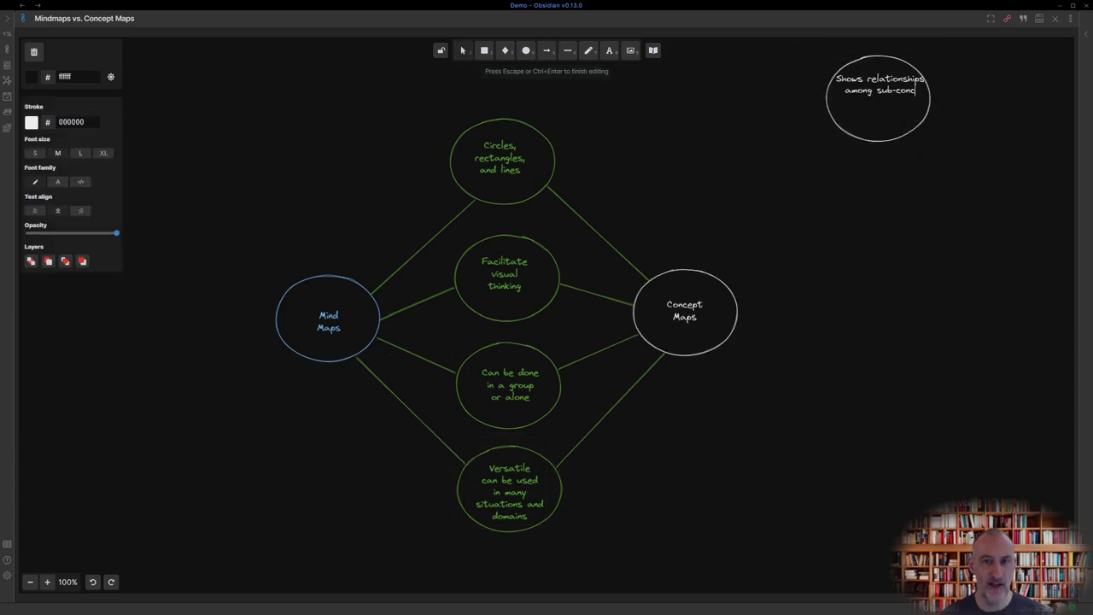
Connect the Shows relationships bubble to the Concept Maps bubble with a line in the same white stroke.
{"action": "left_click", "coordinate": [568, 50]}
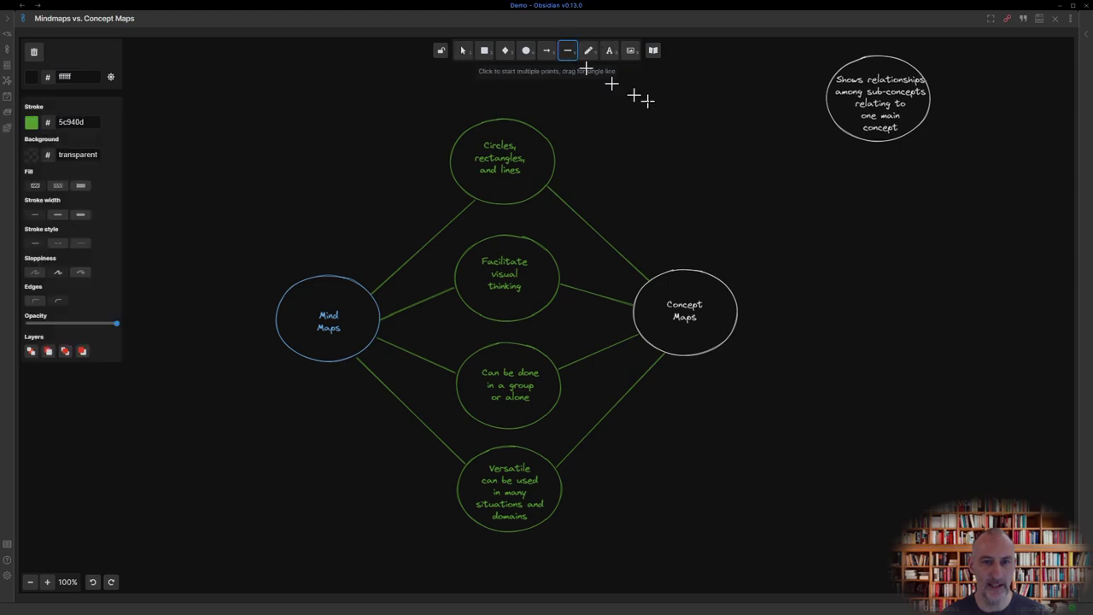
{"action": "key", "text": "s"}
{"action": "key", "text": "1"}
{"action": "key", "text": "Escape"}
{"action": "key", "text": "5"}
{"action": "left_click_drag", "start_coordinate": [717, 278], "coordinate": [841, 126]}
{"action": "left_click", "coordinate": [815, 189]}
Duplicate the Mind Maps bubble to its upper left with the text "Show sub-topics of a domain in a creative and seamless manner".
{"action": "left_click_drag", "start_coordinate": [418, 333], "coordinate": [516, 334]}
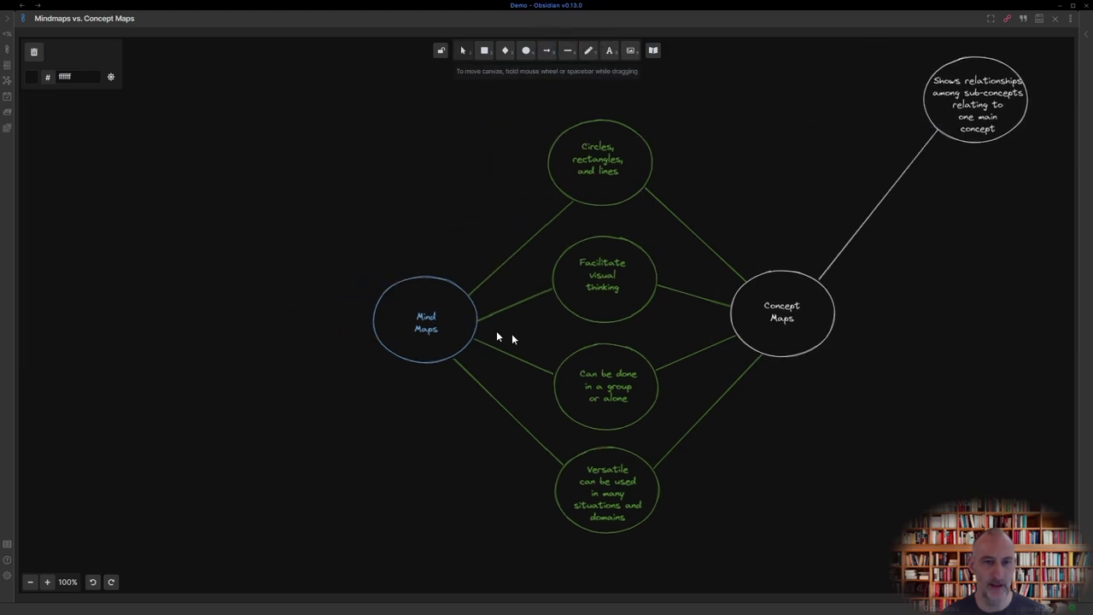
{"action": "left_click_drag", "start_coordinate": [300, 236], "coordinate": [483, 380]}
{"action": "left_click_drag", "start_coordinate": [425, 325], "coordinate": [256, 112], "text": "alt"}
{"action": "double_click", "coordinate": [256, 112]}
{"action": "type", "text": "Show sub-topics"}
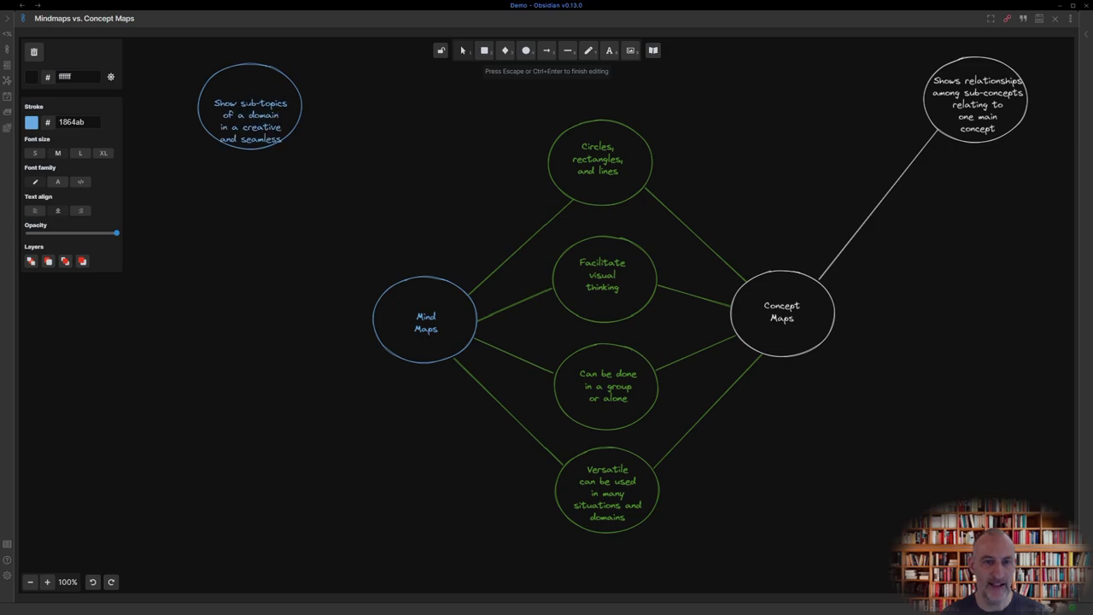
{"action": "type", "text": " manner"}
{"action": "key", "text": "Escape"}
Connect the Show sub-topics bubble to the Mind Maps bubble with a blue line.
{"action": "key", "text": "l"}
{"action": "left_click_drag", "start_coordinate": [286, 139], "coordinate": [395, 280]}
{"action": "key", "text": "Escape"}
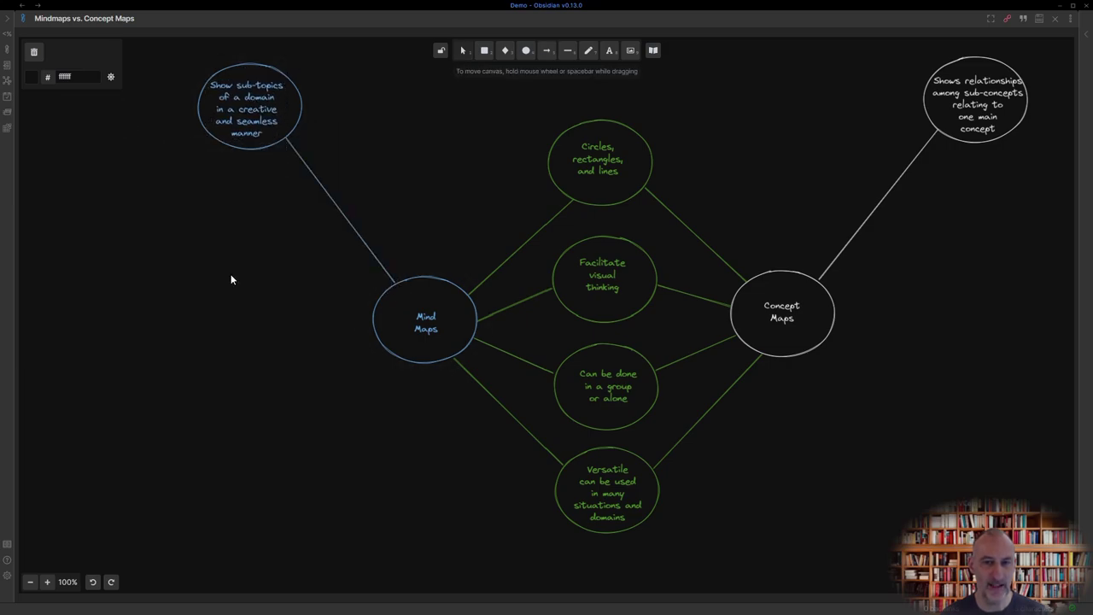
Duplicate the Shows relationships bubble and its line below, change the text to "Reflective thinking" and attach the line to Concept Maps.
{"action": "left_click_drag", "start_coordinate": [1037, 188], "coordinate": [919, 54]}
{"action": "left_click", "coordinate": [907, 166], "text": "shift"}
{"action": "left_click_drag", "start_coordinate": [969, 141], "coordinate": [985, 238], "text": "alt"}
{"action": "double_click", "coordinate": [992, 199]}
{"action": "type", "text": "R"}
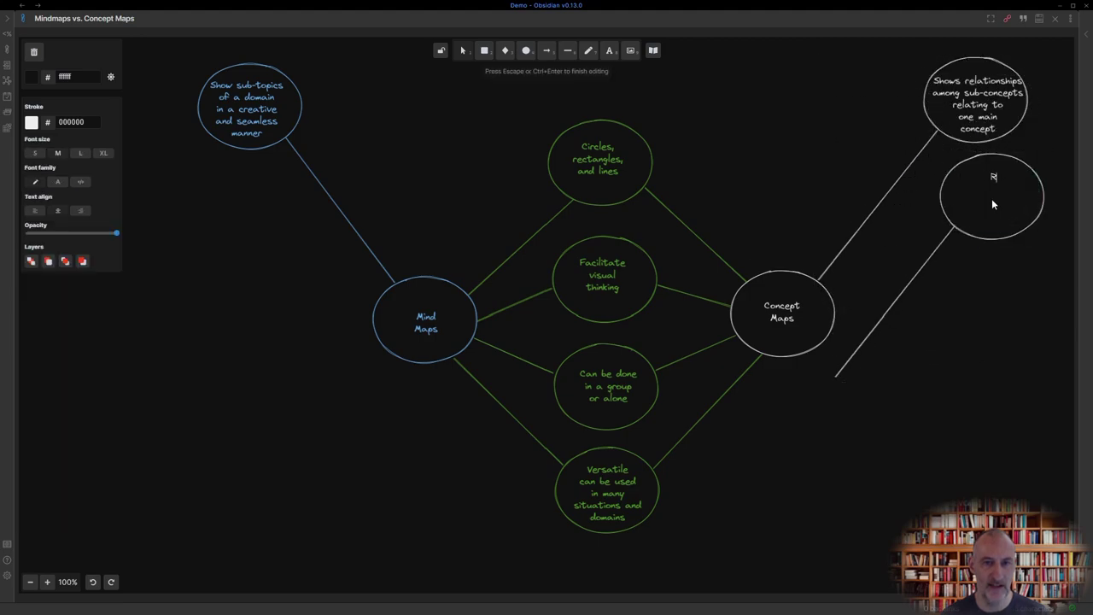
{"action": "type", "text": "Reflective thinking"}
{"action": "key", "text": "Escape"}
{"action": "left_click", "coordinate": [837, 367]}
{"action": "left_click_drag", "start_coordinate": [835, 374], "coordinate": [835, 298]}
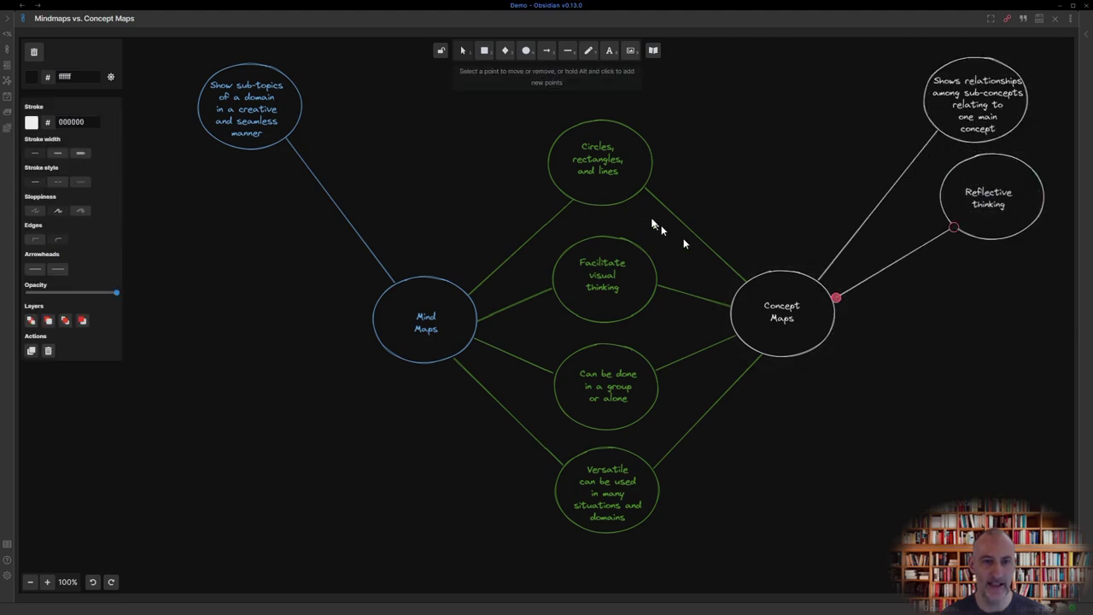
Duplicate the Show sub-topics bubble and its line below, change the text to "Creative Thinking" and attach the line to Mind Maps.
{"action": "left_click_drag", "start_coordinate": [164, 56], "coordinate": [402, 341]}
{"action": "left_click_drag", "start_coordinate": [248, 107], "coordinate": [238, 217]}
{"action": "double_click", "coordinate": [223, 203]}
{"action": "type", "text": "Creative Thinking"}
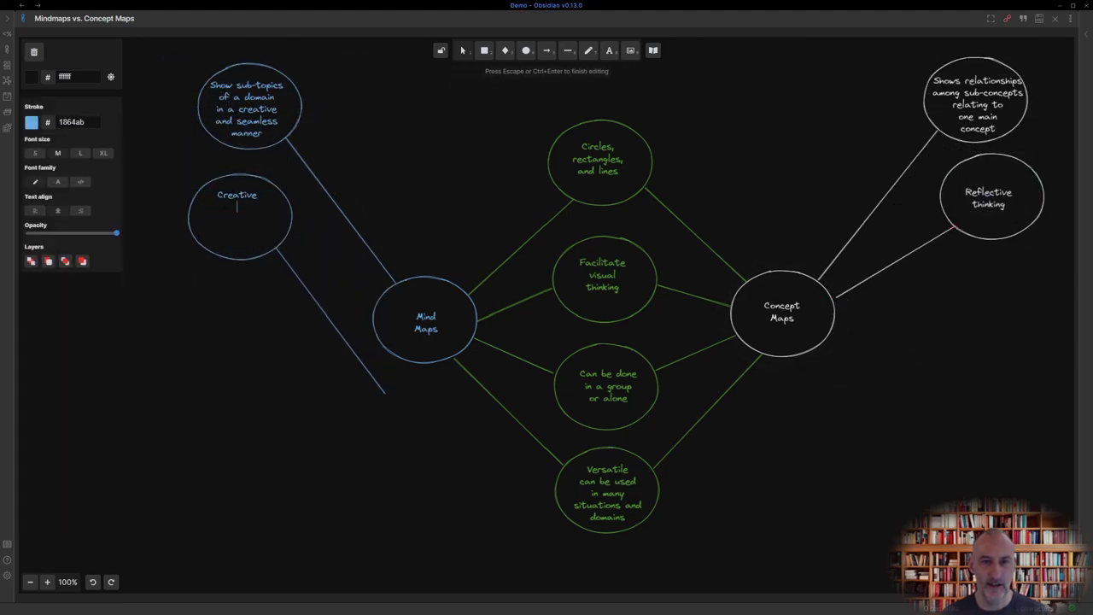
{"action": "left_click", "coordinate": [376, 380]}
{"action": "left_click_drag", "start_coordinate": [385, 393], "coordinate": [376, 303]}
Shrink the Creative Thinking bubble and add a copy below it reading "Free flowing", connected to the Mind Maps bubble.
{"action": "left_click_drag", "start_coordinate": [178, 166], "coordinate": [259, 357]}
{"action": "left_click", "coordinate": [221, 257]}
{"action": "left_click_drag", "start_coordinate": [185, 262], "coordinate": [240, 328]}
{"action": "double_click", "coordinate": [235, 307]}
{"action": "type", "text": "Free flowing"}
{"action": "key", "text": "Delete"}
{"action": "left_click_drag", "start_coordinate": [327, 260], "coordinate": [327, 341], "text": "alt"}
{"action": "left_click_drag", "start_coordinate": [378, 376], "coordinate": [367, 325]}
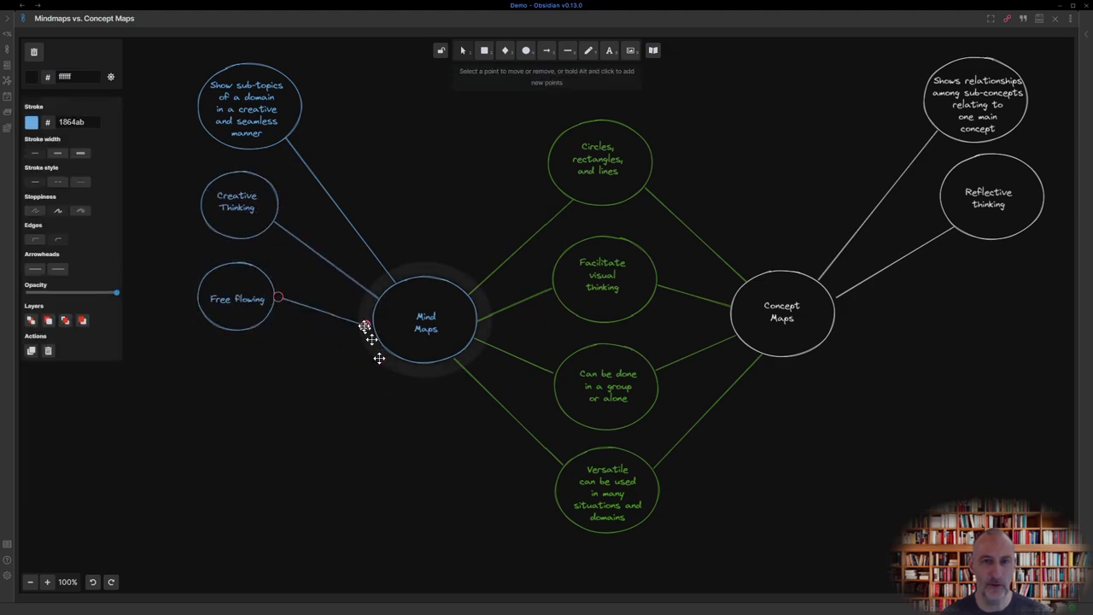
Duplicate the Free flowing bubble below itself, change the copy's text to "Fast" and connect it to Mind Maps.
{"action": "left_click_drag", "start_coordinate": [164, 248], "coordinate": [376, 359]}
{"action": "double_click", "coordinate": [234, 385]}
{"action": "type", "text": "Fast"}
{"action": "left_click_drag", "start_coordinate": [325, 310], "coordinate": [375, 345], "text": "alt"}
Add a smaller white bubble below Reflective thinking with the text "Restricted by formal rules" and connect it to Concept Maps.
{"action": "left_click_drag", "start_coordinate": [930, 147], "coordinate": [1054, 249]}
{"action": "double_click", "coordinate": [981, 321]}
{"action": "type", "text": "Res"}
{"action": "left_click_drag", "start_coordinate": [968, 225], "coordinate": [945, 364], "text": "alt"}
{"action": "type", "text": "rules"}
{"action": "left_click", "coordinate": [985, 316]}
{"action": "key", "text": "BackSpace"}
{"action": "key", "text": "Return"}
Duplicate the Restricted by formal rules bubble below itself and change the copy's text to "Takes time to create".
{"action": "left_click_drag", "start_coordinate": [919, 239], "coordinate": [1033, 374], "text": "alt"}
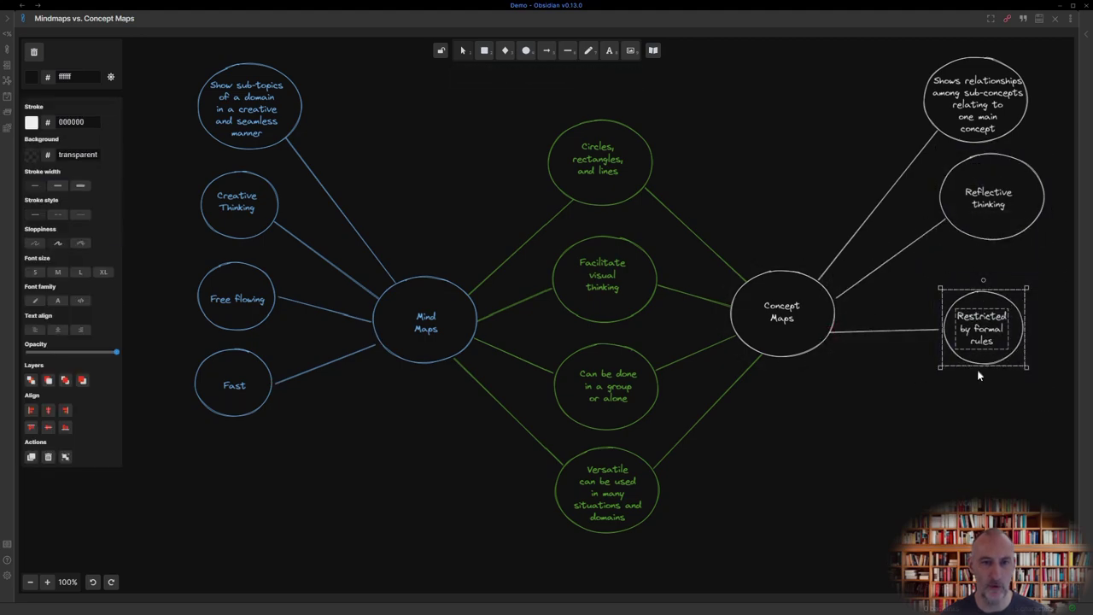
{"action": "left_click_drag", "start_coordinate": [979, 342], "coordinate": [983, 424], "text": "alt"}
{"action": "double_click", "coordinate": [985, 410]}
{"action": "type", "text": "reate"}
{"action": "key", "text": "Escape"}
Connect the Takes time to create bubble to the Concept Maps bubble with a copy of the line above.
{"action": "left_click", "coordinate": [876, 341]}
{"action": "left_click_drag", "start_coordinate": [814, 348], "coordinate": [884, 354]}
{"action": "left_click", "coordinate": [893, 347]}
{"action": "left_click_drag", "start_coordinate": [929, 357], "coordinate": [947, 397]}
Duplicate the Fast bubble below itself, change the copy's text to "Read it center out" and connect it to Mind Maps.
{"action": "left_click_drag", "start_coordinate": [175, 346], "coordinate": [278, 397]}
{"action": "left_click_drag", "start_coordinate": [234, 385], "coordinate": [233, 471]}
{"action": "double_click", "coordinate": [234, 472]}
{"action": "type", "text": "Read it center out"}
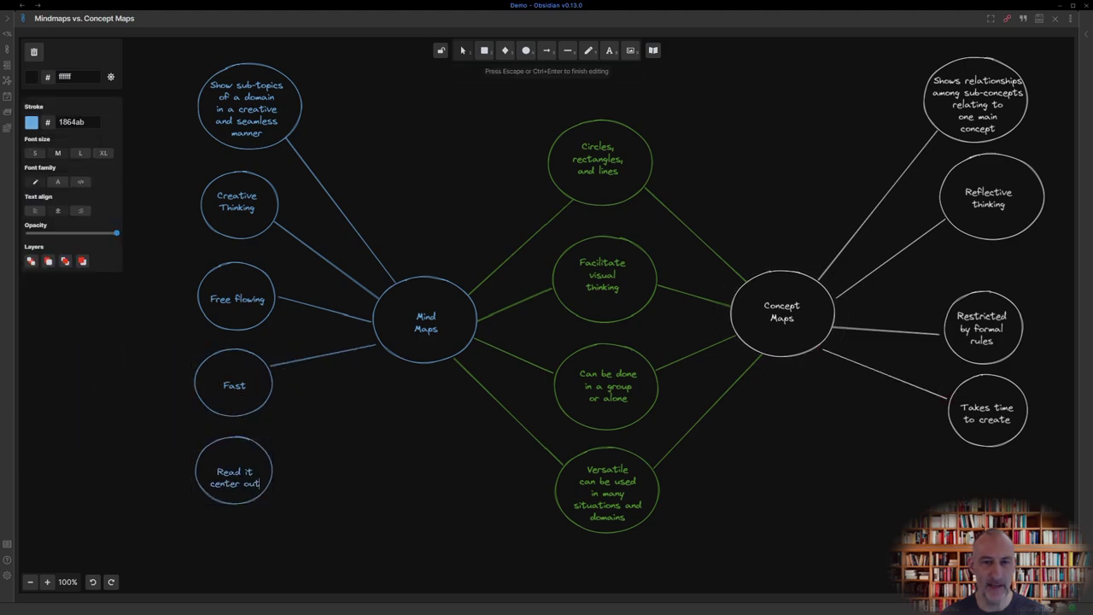
{"action": "key", "text": "Escape"}
{"action": "key", "text": "l"}
{"action": "left_click_drag", "start_coordinate": [271, 440], "coordinate": [385, 414]}
Duplicate the Takes time to create bubble below with the text "Read it top down or left to right" and connect it to Concept Maps.
{"action": "left_click_drag", "start_coordinate": [1036, 478], "coordinate": [939, 368]}
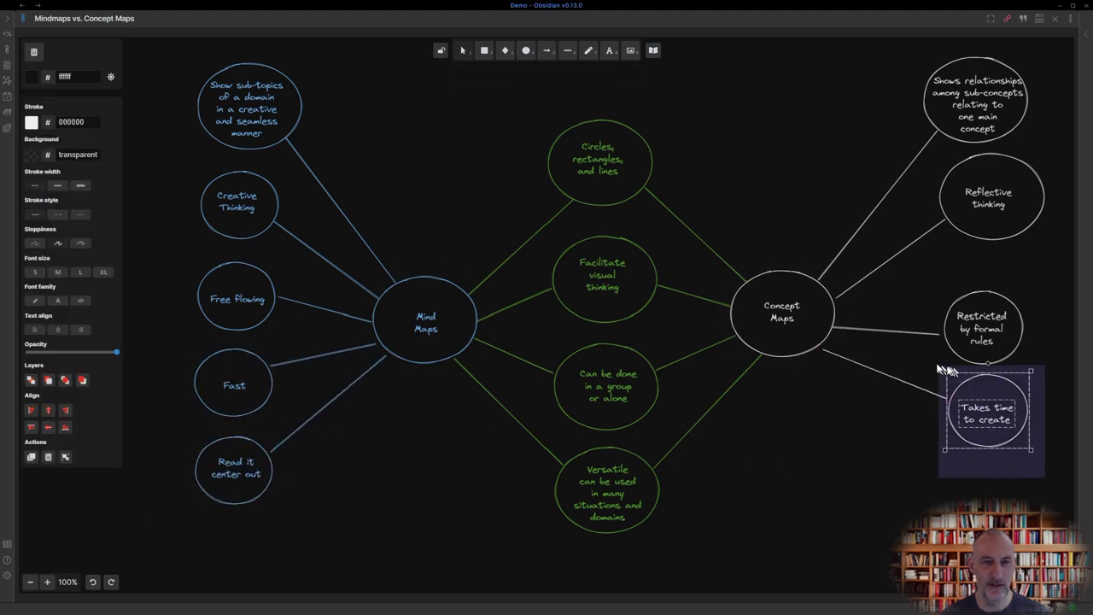
{"action": "left_click_drag", "start_coordinate": [988, 410], "coordinate": [992, 495], "text": "alt"}
{"action": "double_click", "coordinate": [992, 497]}
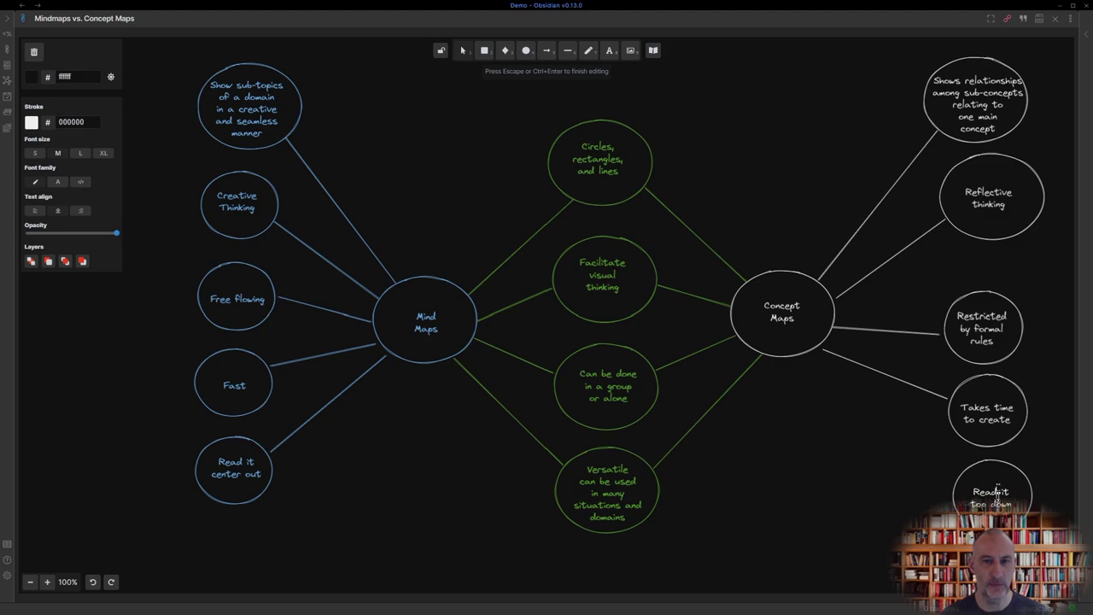
{"action": "key", "text": "Return"}
{"action": "type", "text": "or left to"}
{"action": "key", "text": "Return"}
{"action": "type", "text": "right"}
{"action": "key", "text": "Escape"}
{"action": "left_click_drag", "start_coordinate": [924, 389], "coordinate": [906, 440], "text": "alt"}
Duplicate the Read it center out bubble below itself, change the copy's text to "Helps memorization" and connect it to Mind Maps.
{"action": "left_click_drag", "start_coordinate": [178, 425], "coordinate": [289, 525]}
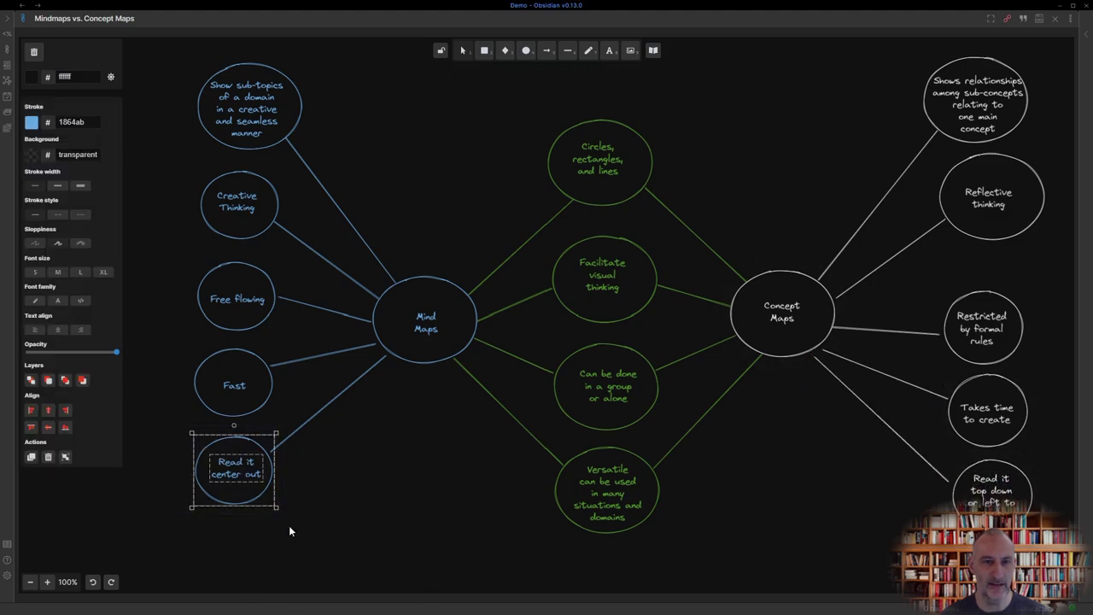
{"action": "left_click_drag", "start_coordinate": [233, 477], "coordinate": [233, 554], "text": "alt"}
{"action": "double_click", "coordinate": [233, 555]}
{"action": "type", "text": "Helps memorization"}
{"action": "left_click", "coordinate": [305, 427]}
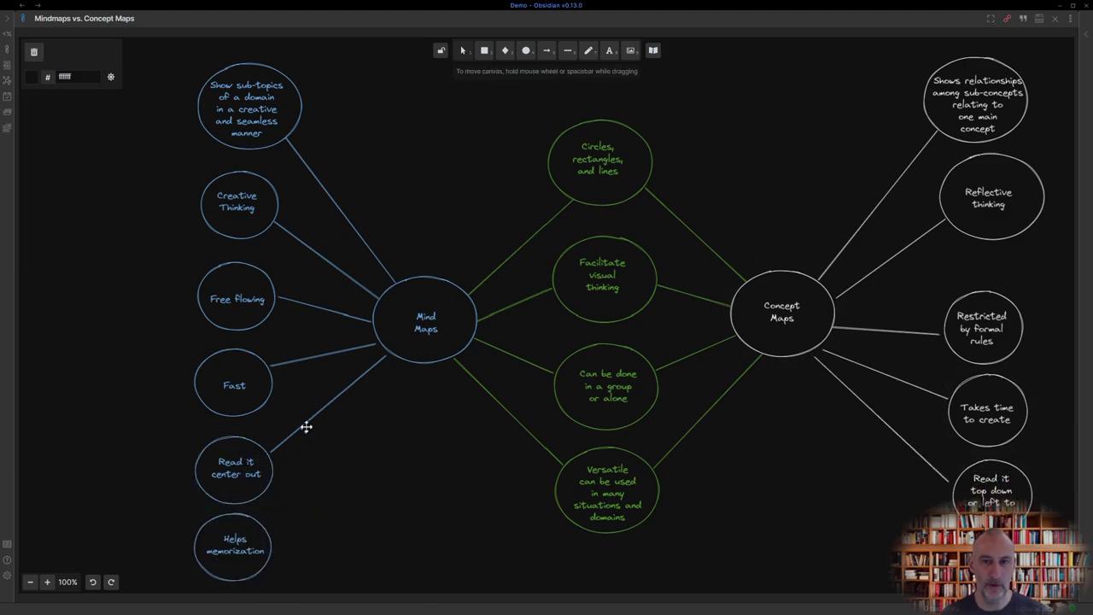
{"action": "left_click_drag", "start_coordinate": [305, 427], "coordinate": [309, 502], "text": "alt"}
{"action": "left_click_drag", "start_coordinate": [389, 431], "coordinate": [405, 362]}
Move the three lowest Concept Maps feature bubbles up closer to Reflective thinking and realign the line to Restricted by formal rules.
{"action": "left_click_drag", "start_coordinate": [1048, 543], "coordinate": [936, 279]}
{"action": "left_click_drag", "start_coordinate": [966, 301], "coordinate": [976, 266]}
{"action": "double_click", "coordinate": [931, 333]}
{"action": "left_click_drag", "start_coordinate": [939, 334], "coordinate": [954, 296]}
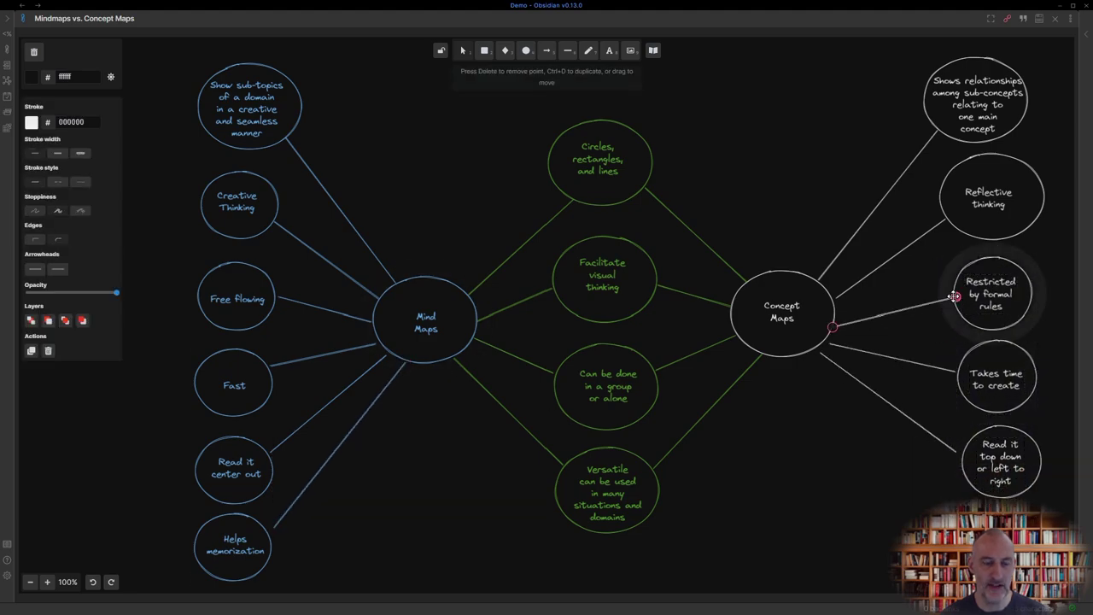
Duplicate the Read it top down bubble below with the text "Helps fast understanding of complex concepts" and connect it to Concept Maps.
{"action": "left_click", "coordinate": [1049, 504]}
{"action": "left_click_drag", "start_coordinate": [1050, 505], "coordinate": [946, 420]}
{"action": "left_click_drag", "start_coordinate": [973, 487], "coordinate": [962, 569], "text": "alt"}
{"action": "double_click", "coordinate": [984, 527]}
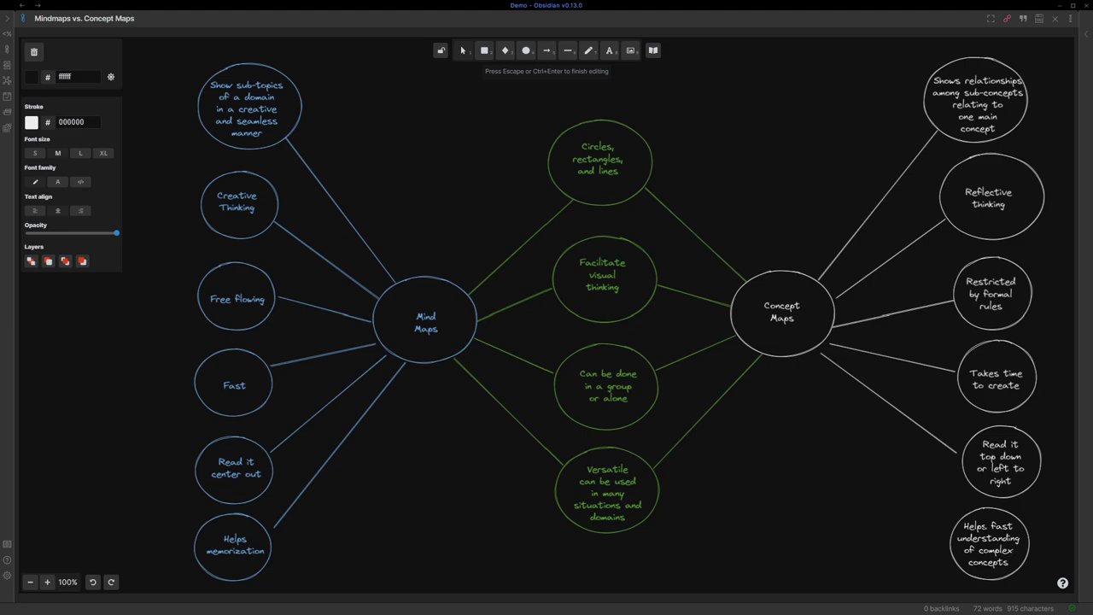
{"action": "key", "text": "Escape"}
{"action": "key", "text": "l"}
{"action": "mouse_move", "coordinate": [802, 361]}
{"action": "left_mouse_down"}
{"action": "mouse_move", "coordinate": [928, 453]}
{"action": "mouse_move", "coordinate": [953, 522]}
{"action": "left_mouse_up"}
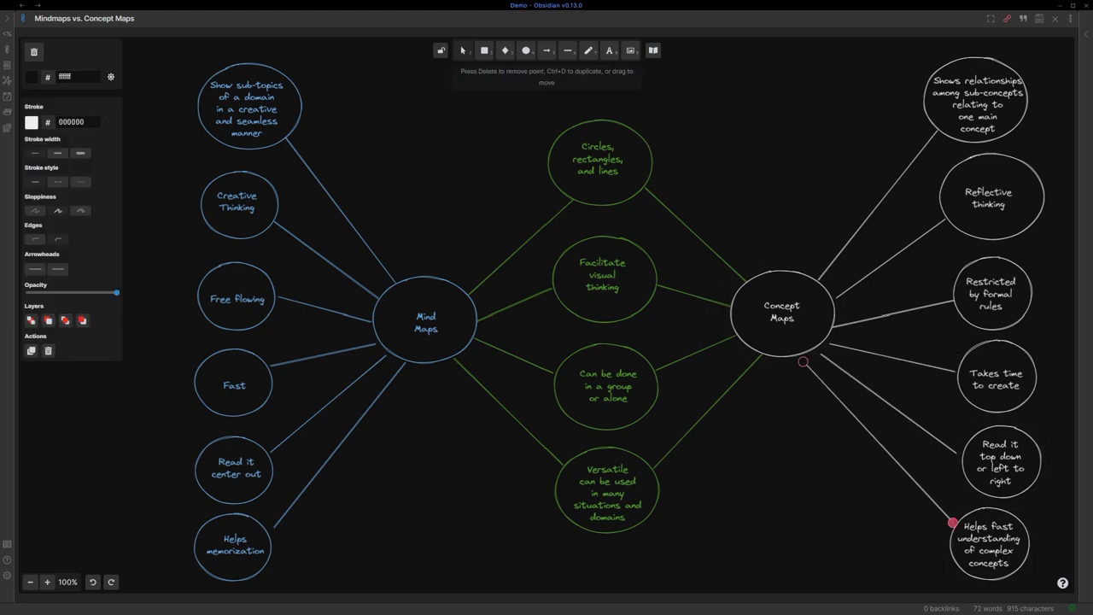